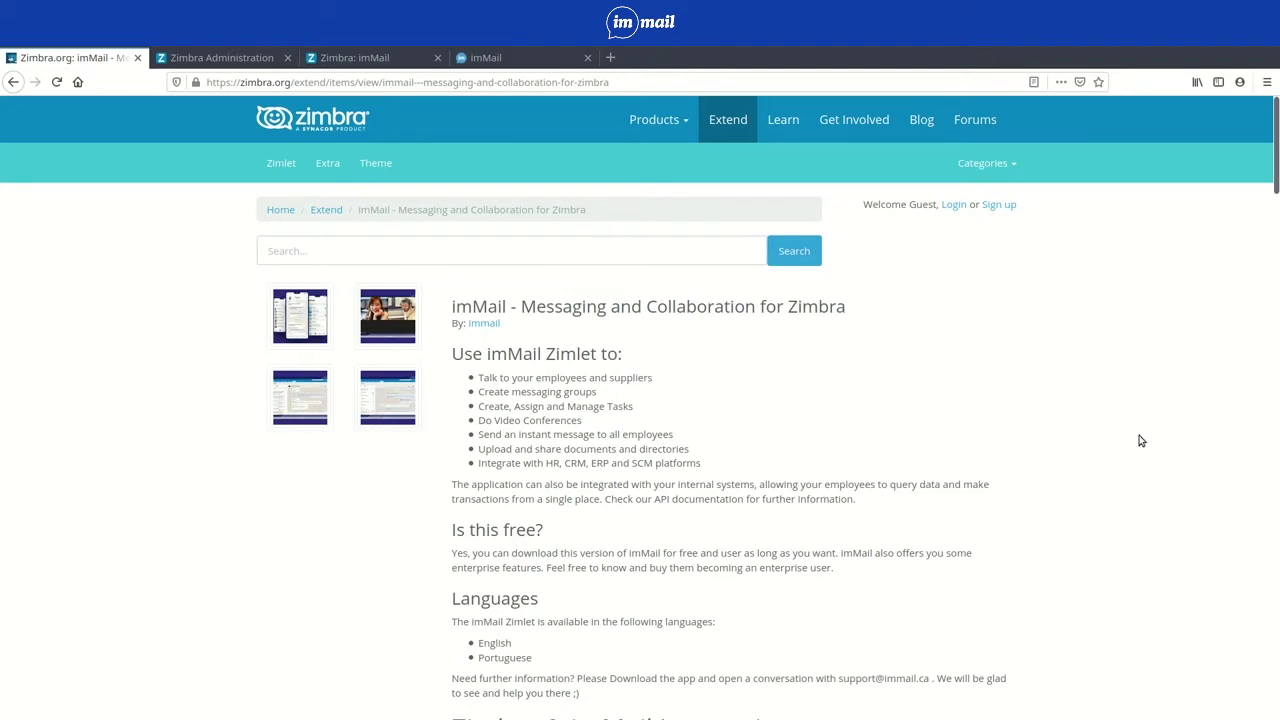
Load zimbra.org/extend and search the Zimlet catalogue for immail.
left_click(384, 82)
type("zimbra")
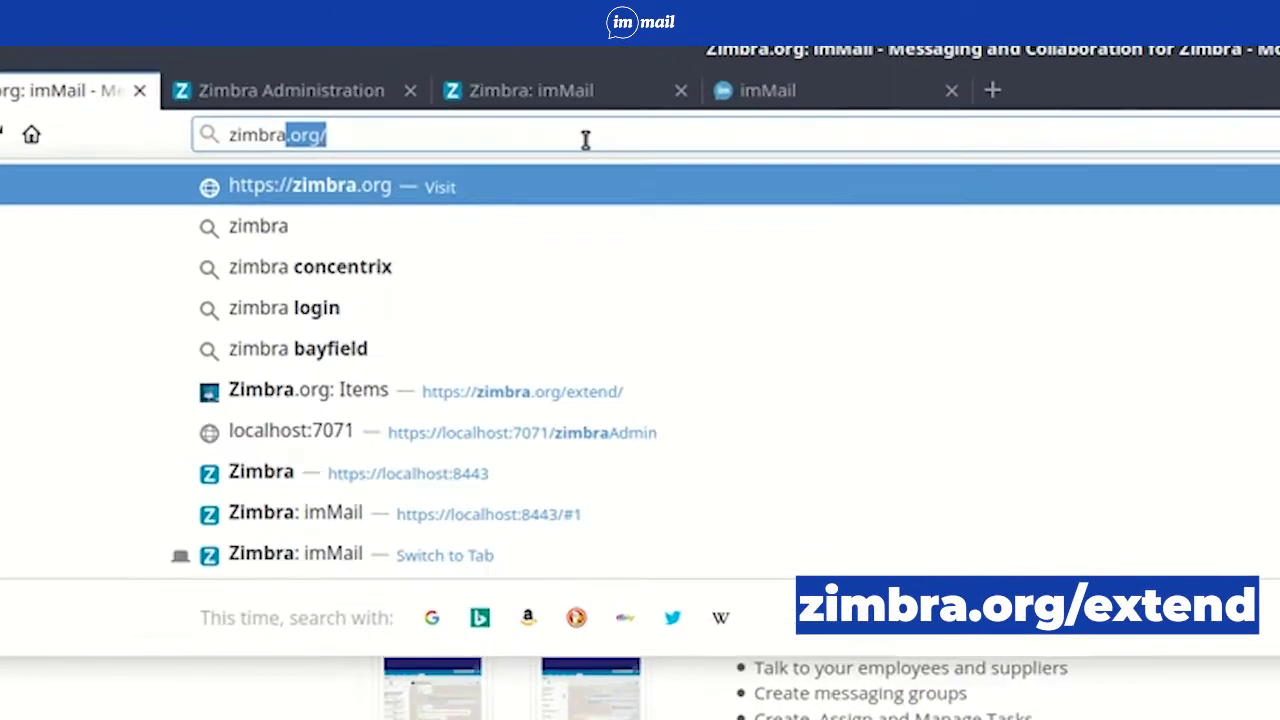
type(".org")
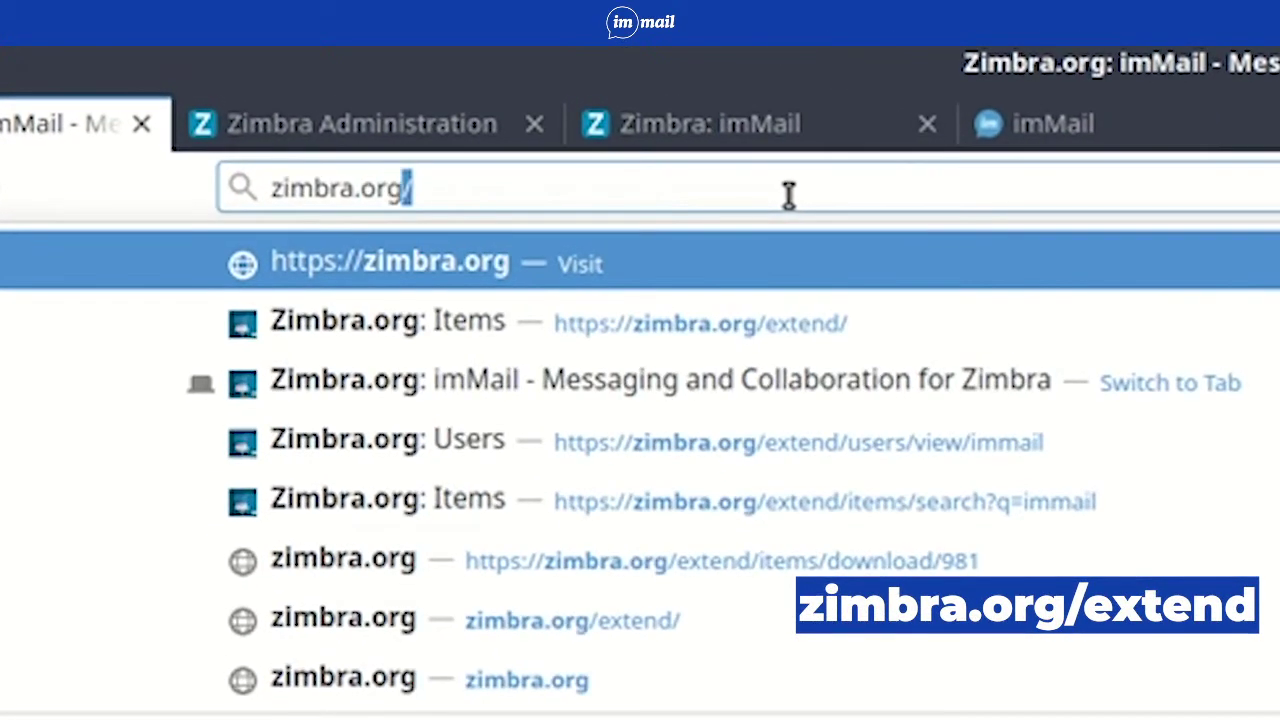
type("/extend/")
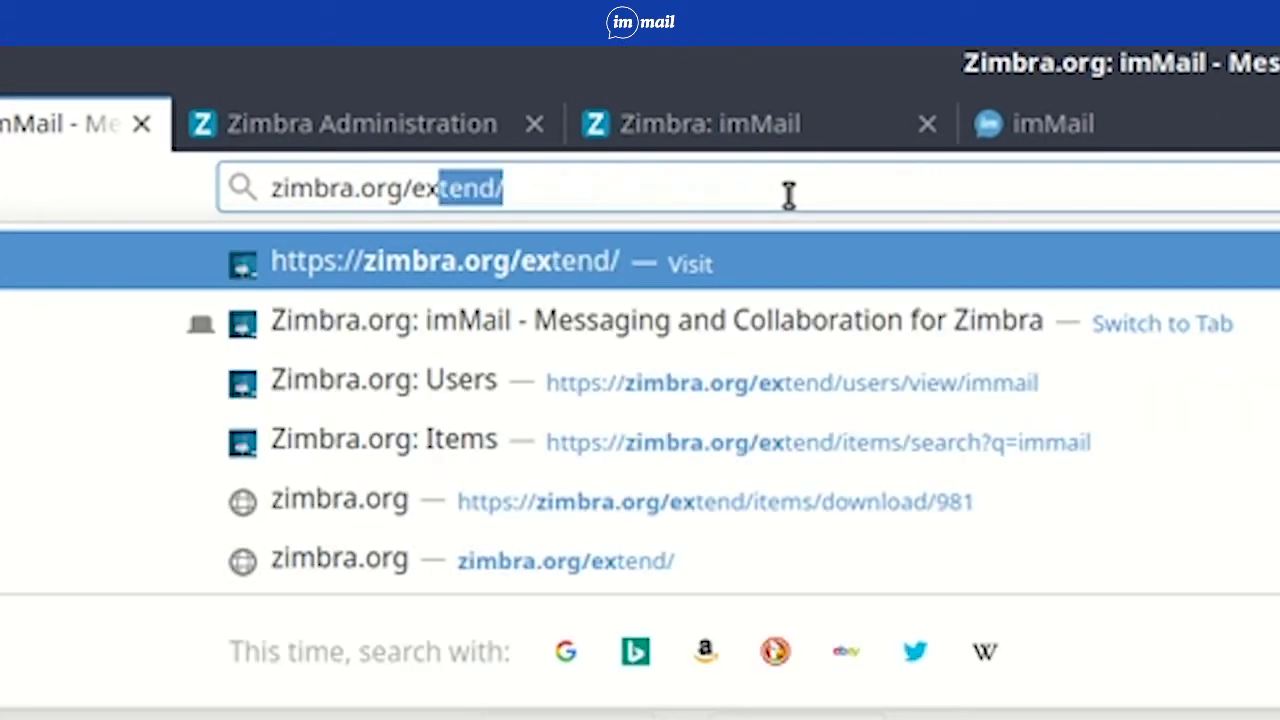
key("Return")
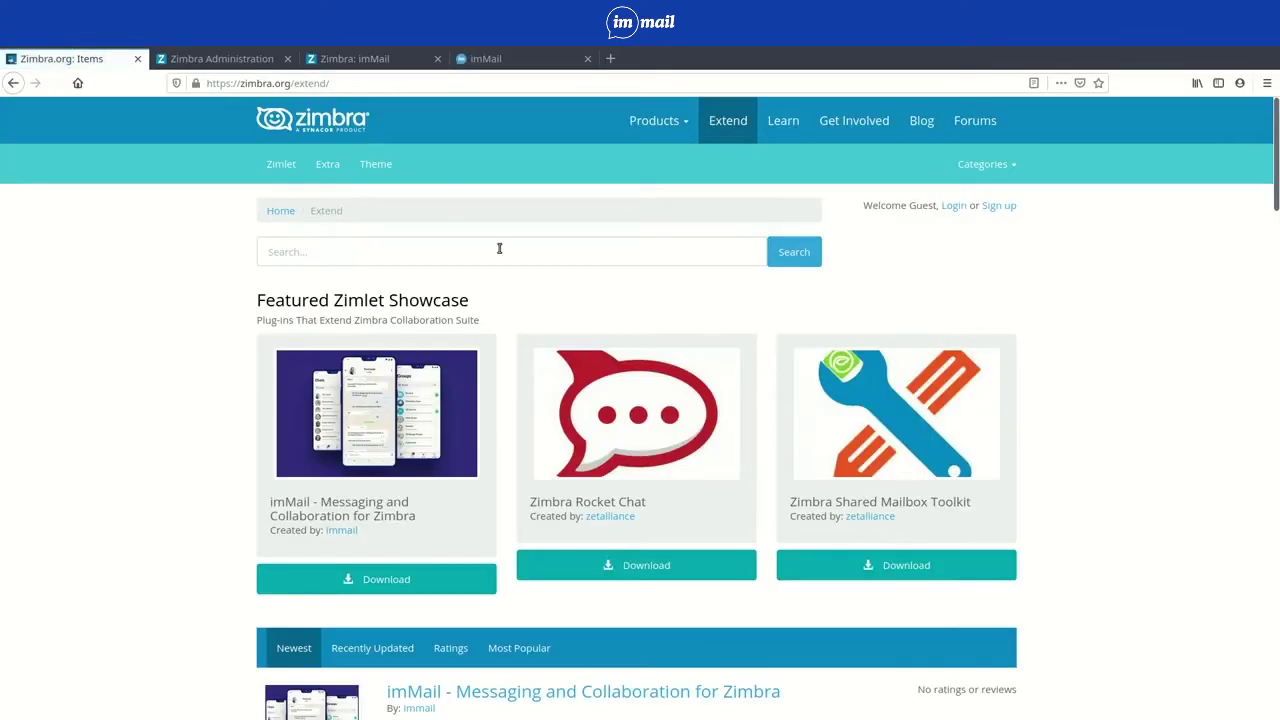
left_click(697, 639)
type("immail")
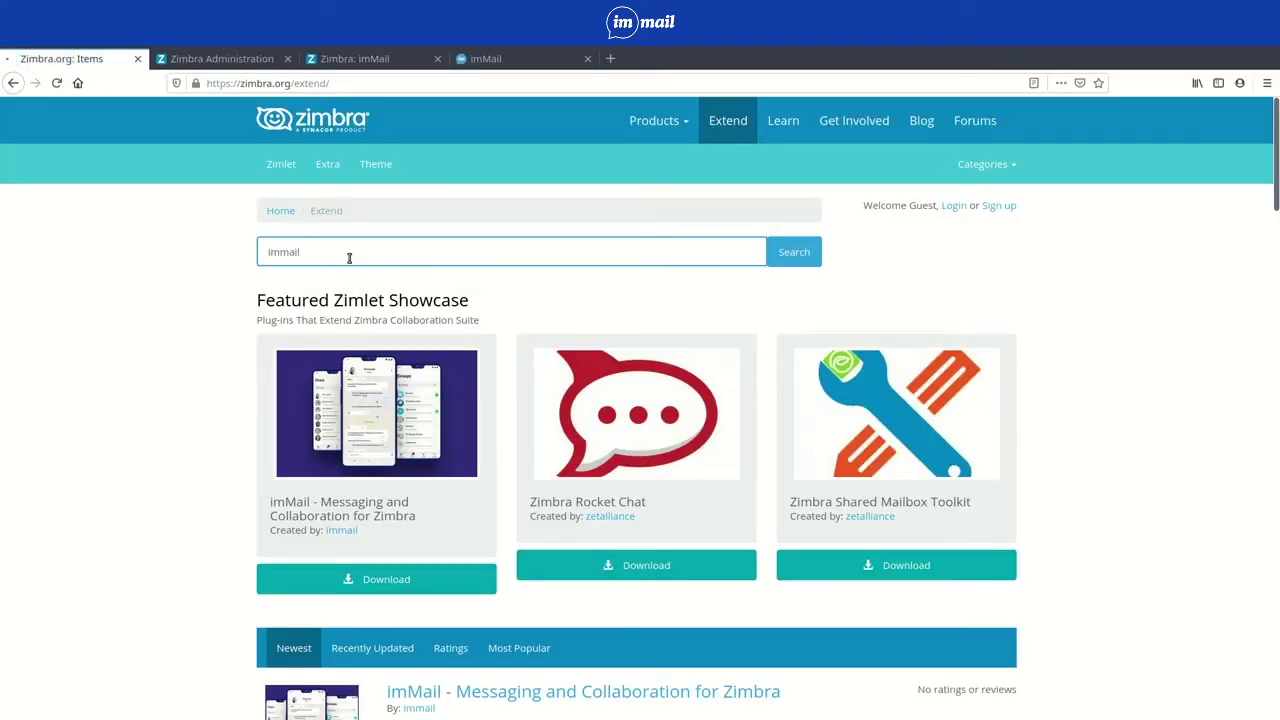
key("Return")
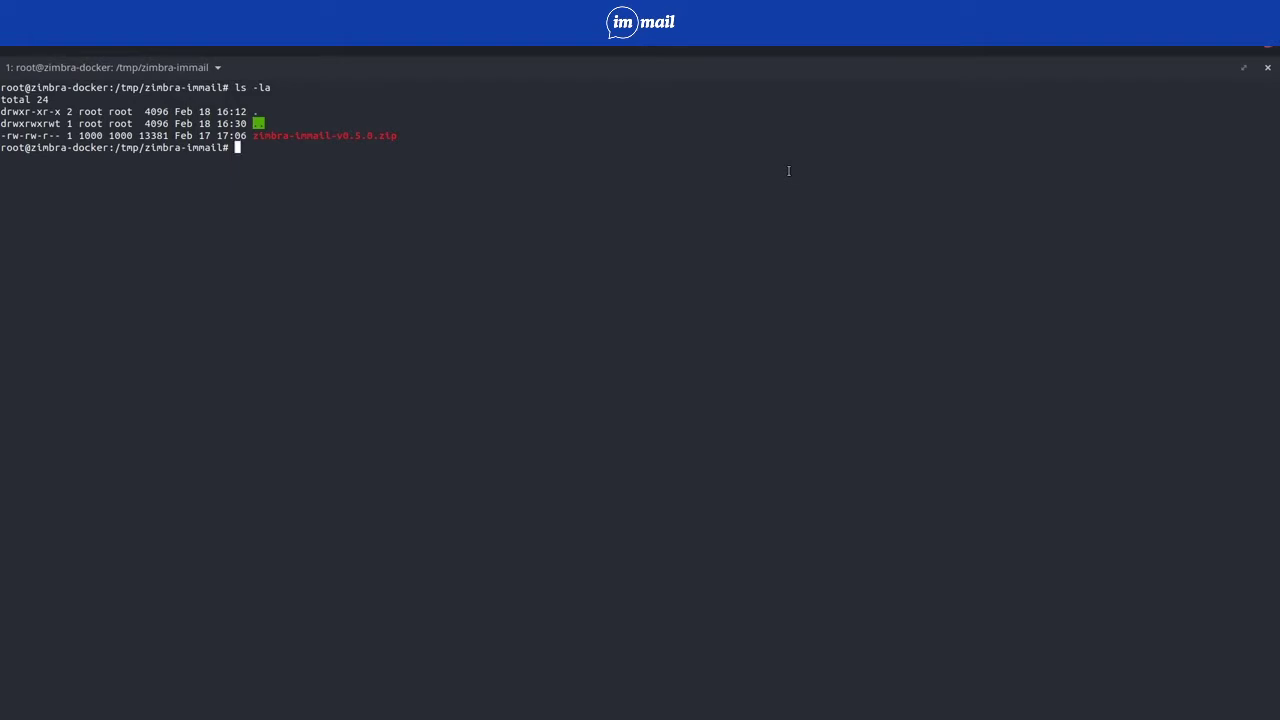
Unzip zimbra-immail-v0.5.0.zip and list the folder with ls -la, glancing at the installation docs.
type("unzip z")
key("Tab")
key("Return")
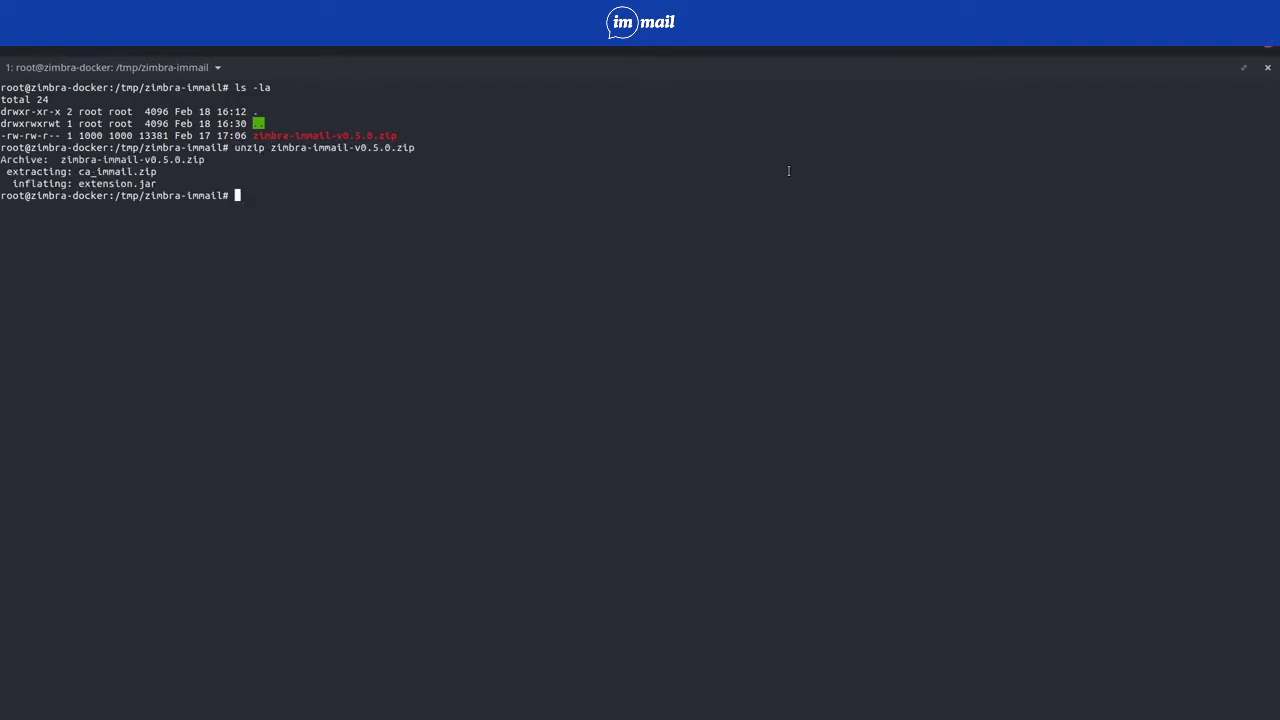
type("ls -la")
key("Return")
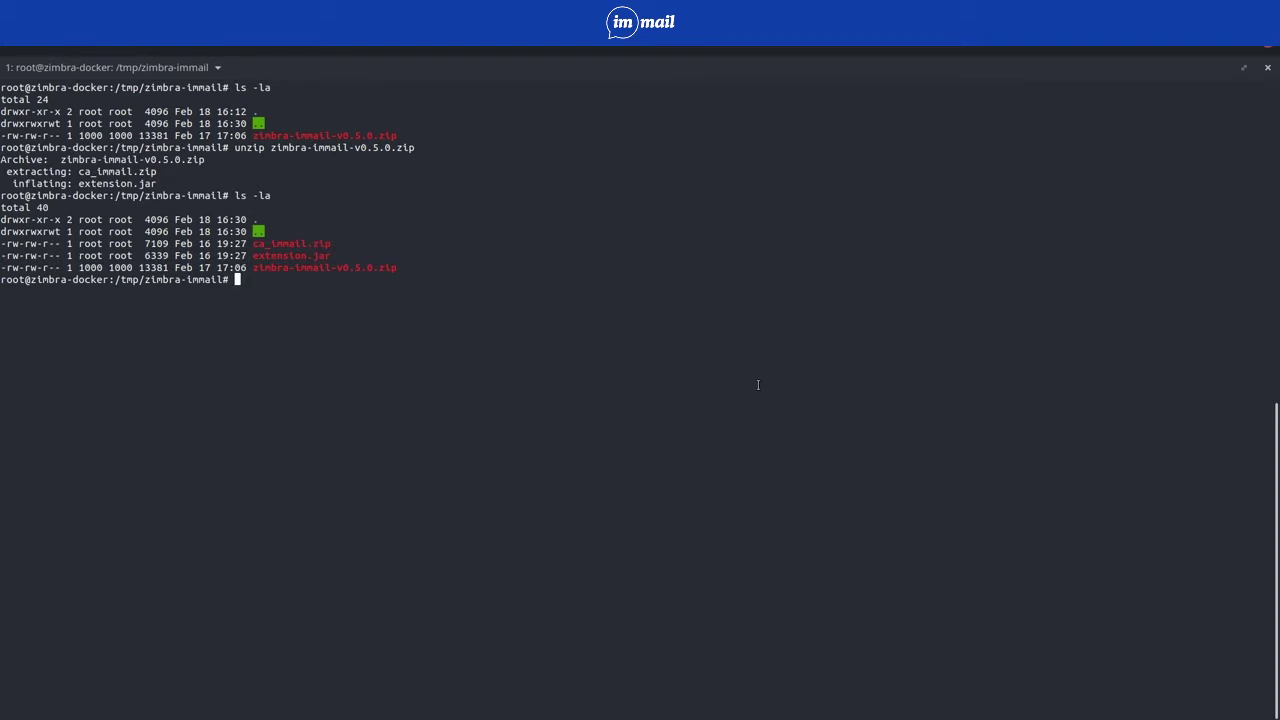
key("alt+Tab")
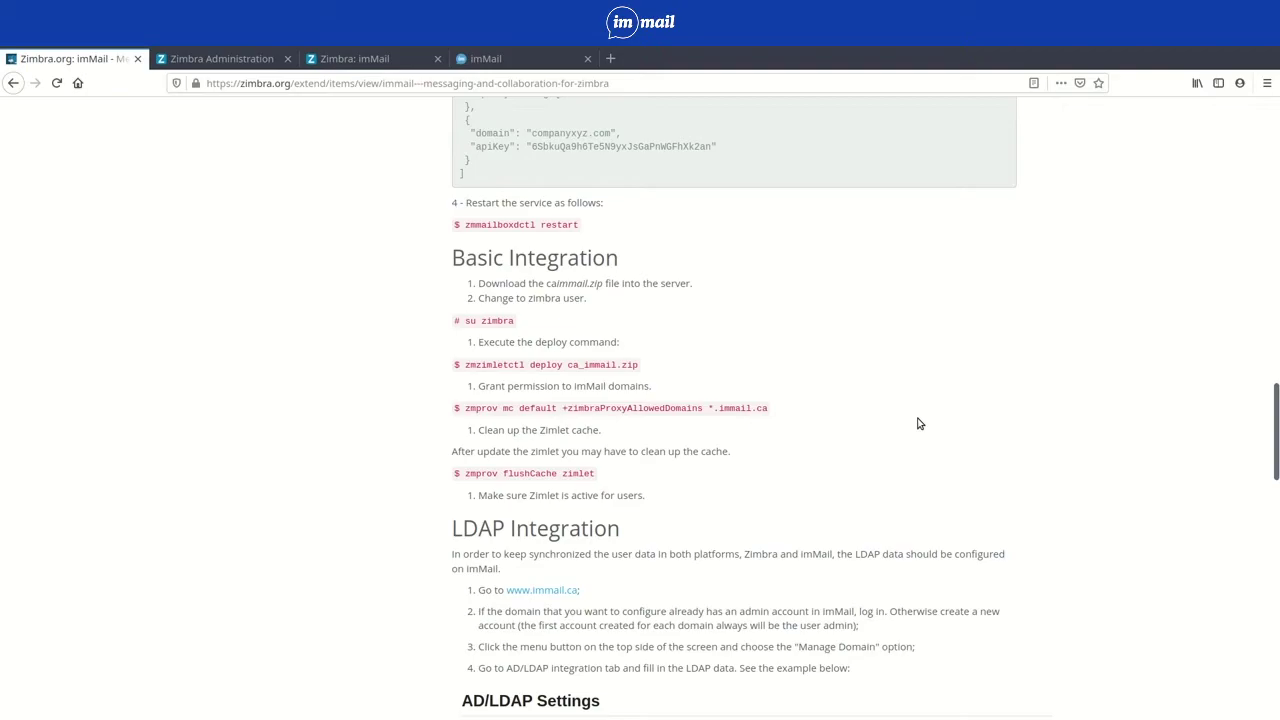
key("alt+Tab")
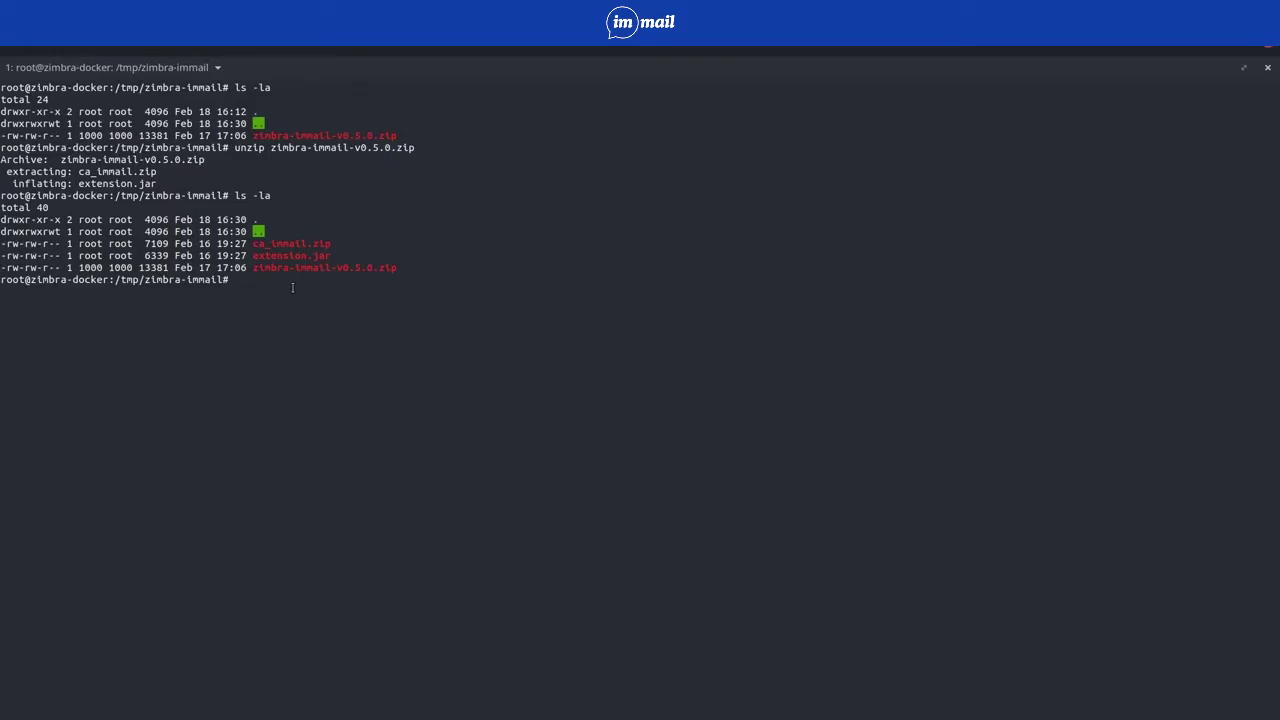
As the zimbra user, run zmzimletctl deploy ca_immail.zip.
type("su zimbra")
key("Return")
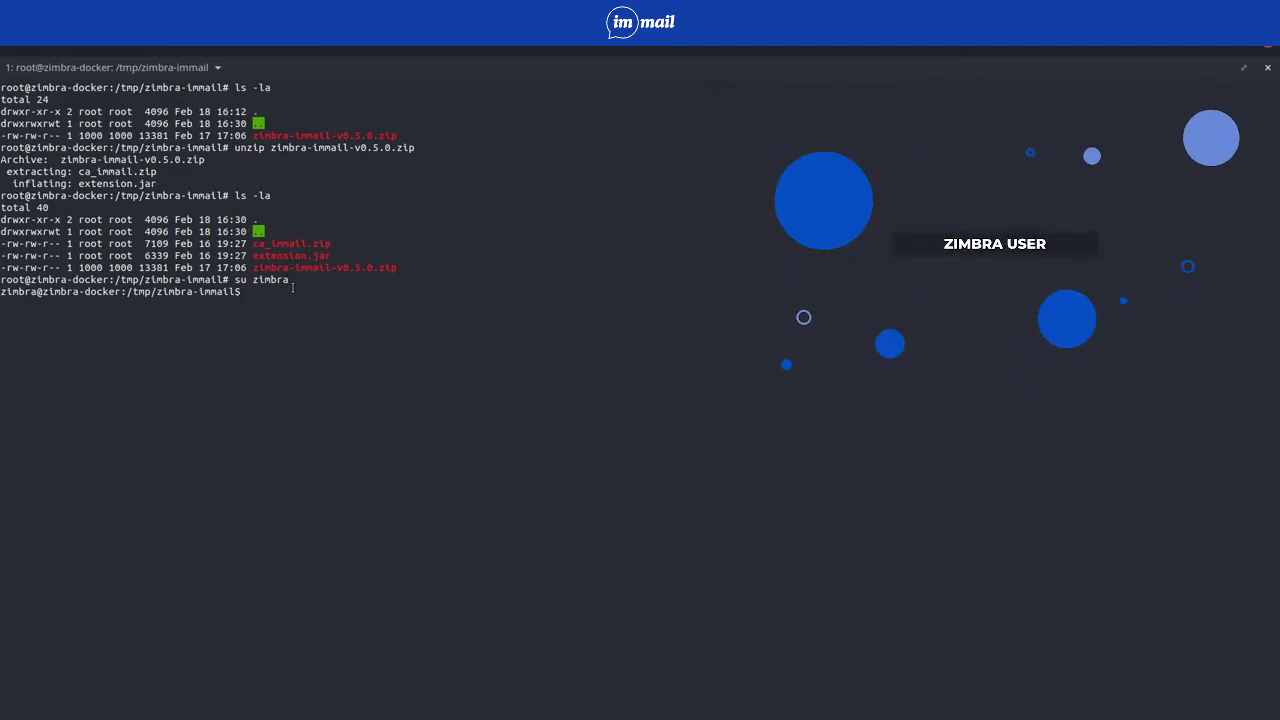
type("zmzim")
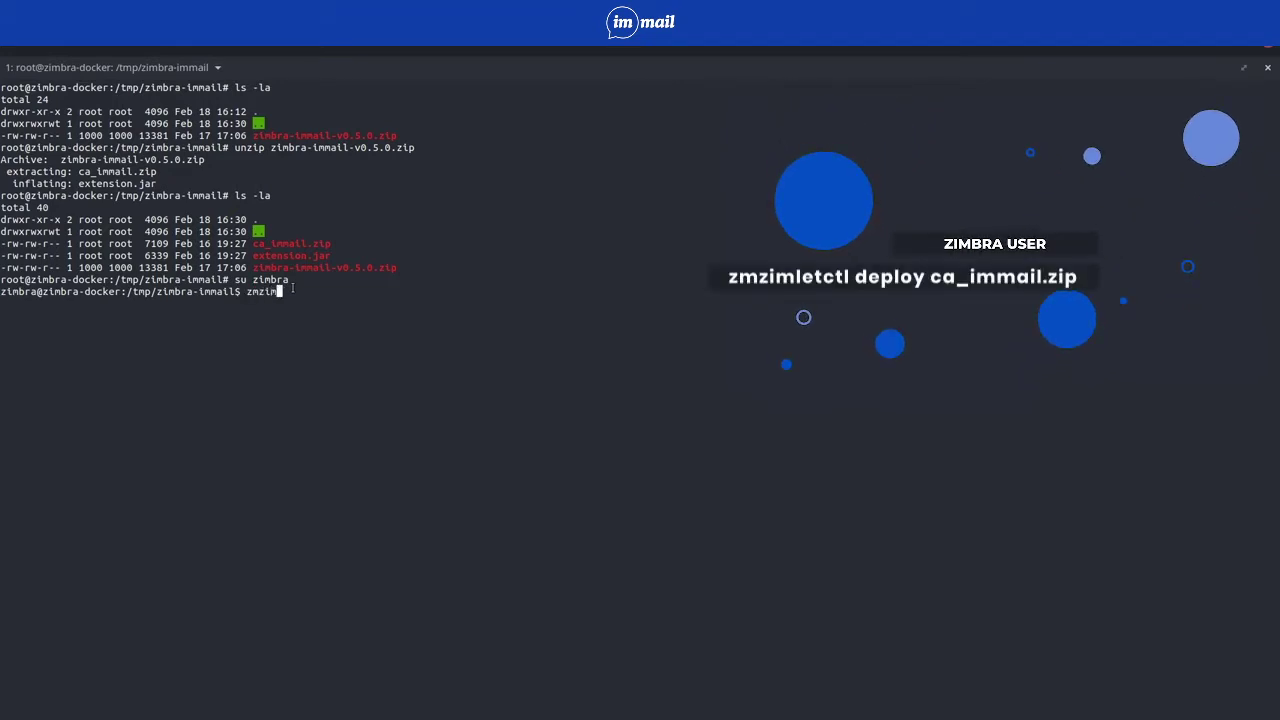
type("letctl deploy ca_immail.zip")
key("Return")
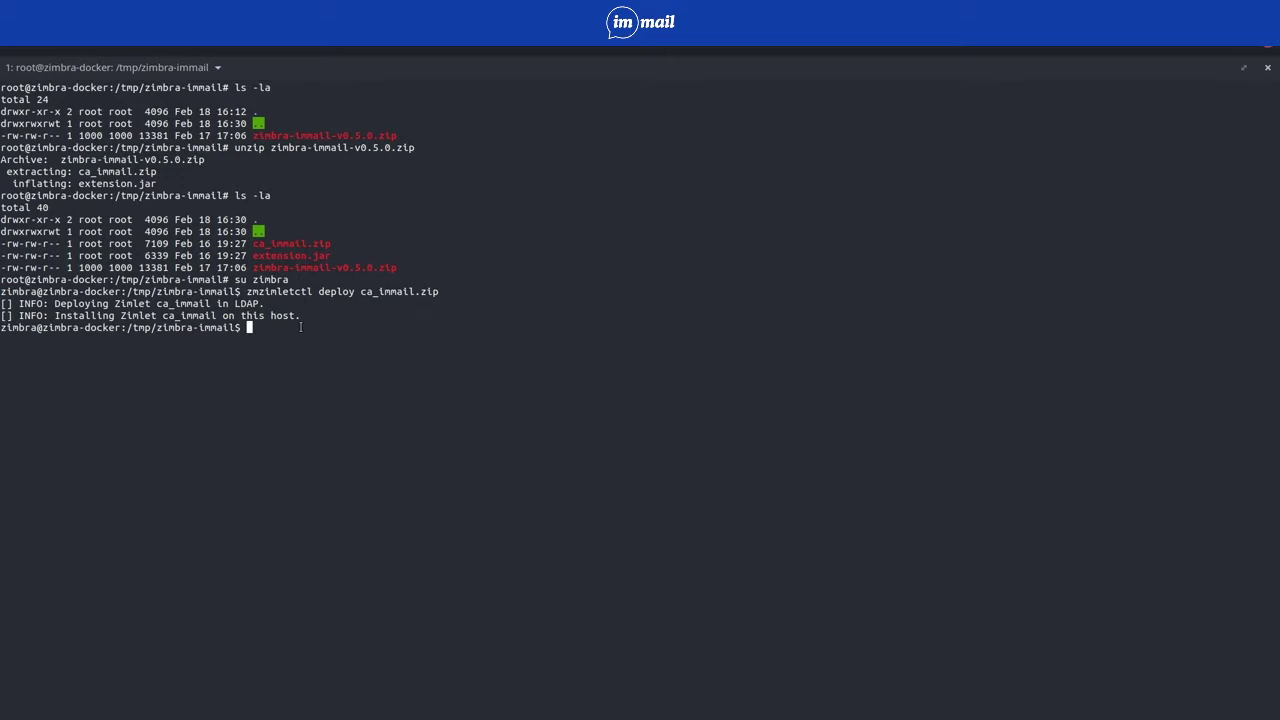
Run zmprov mc default +zimbraProxyAllowedDomains *.immail.ca to allow proxying to imMail.
type("zmpro")
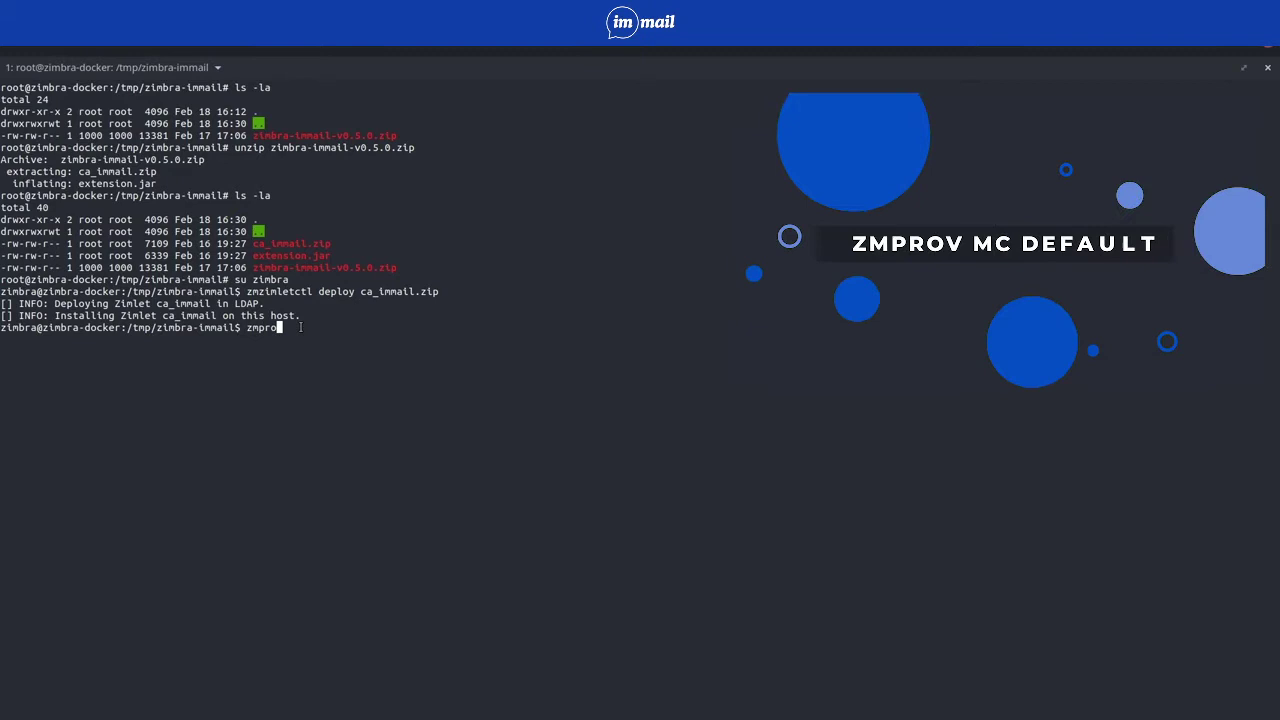
type("v mc ")
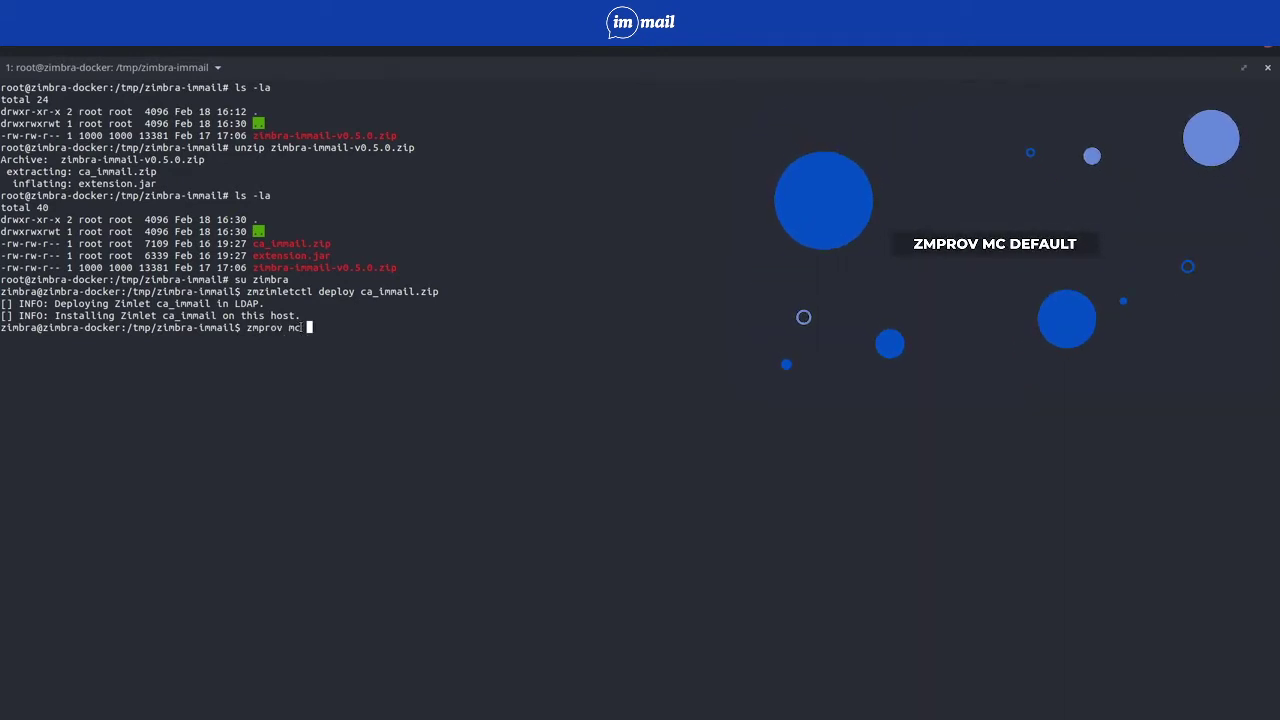
type("default +zimbra")
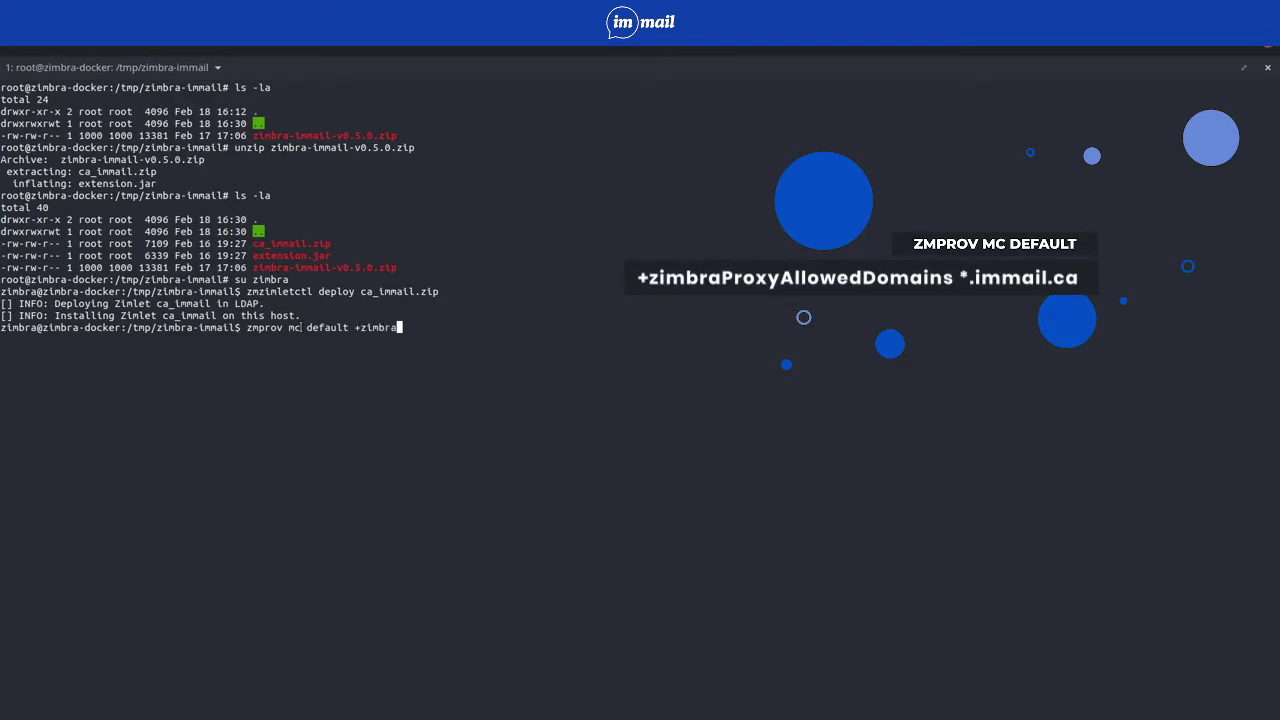
type("ProxyAllowedDomains *")
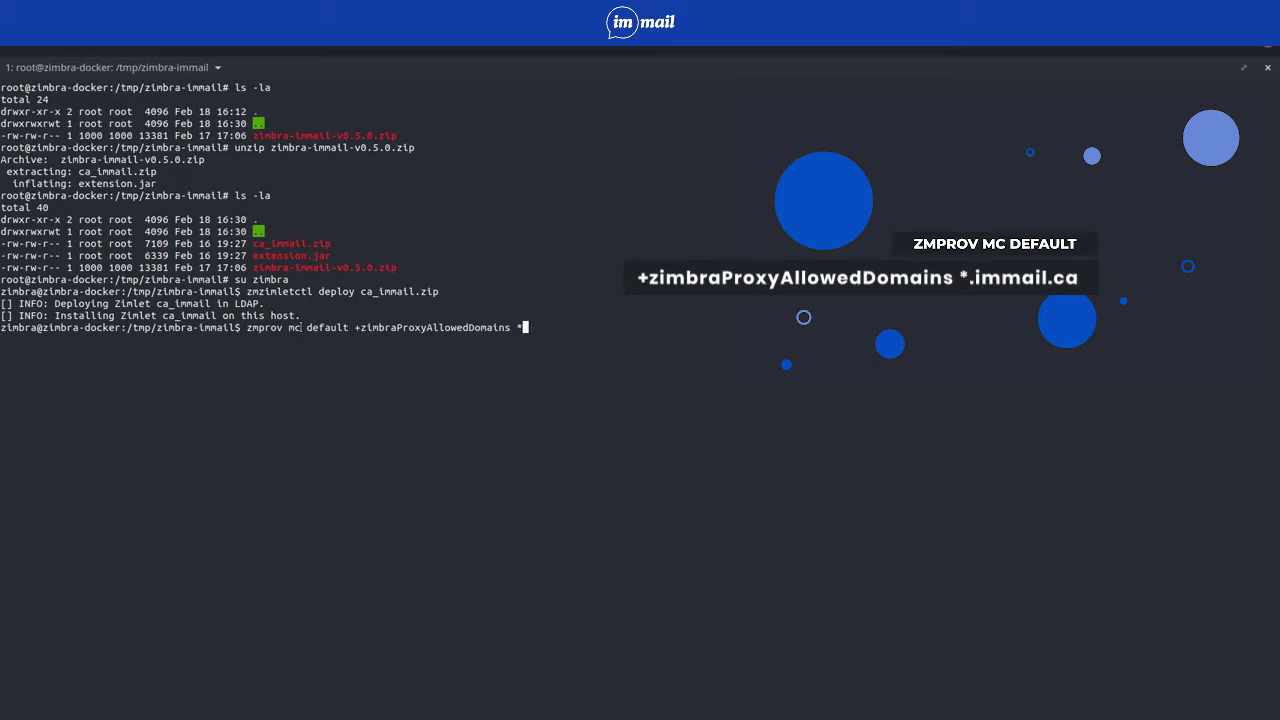
type(".immail.ca")
key("Return")
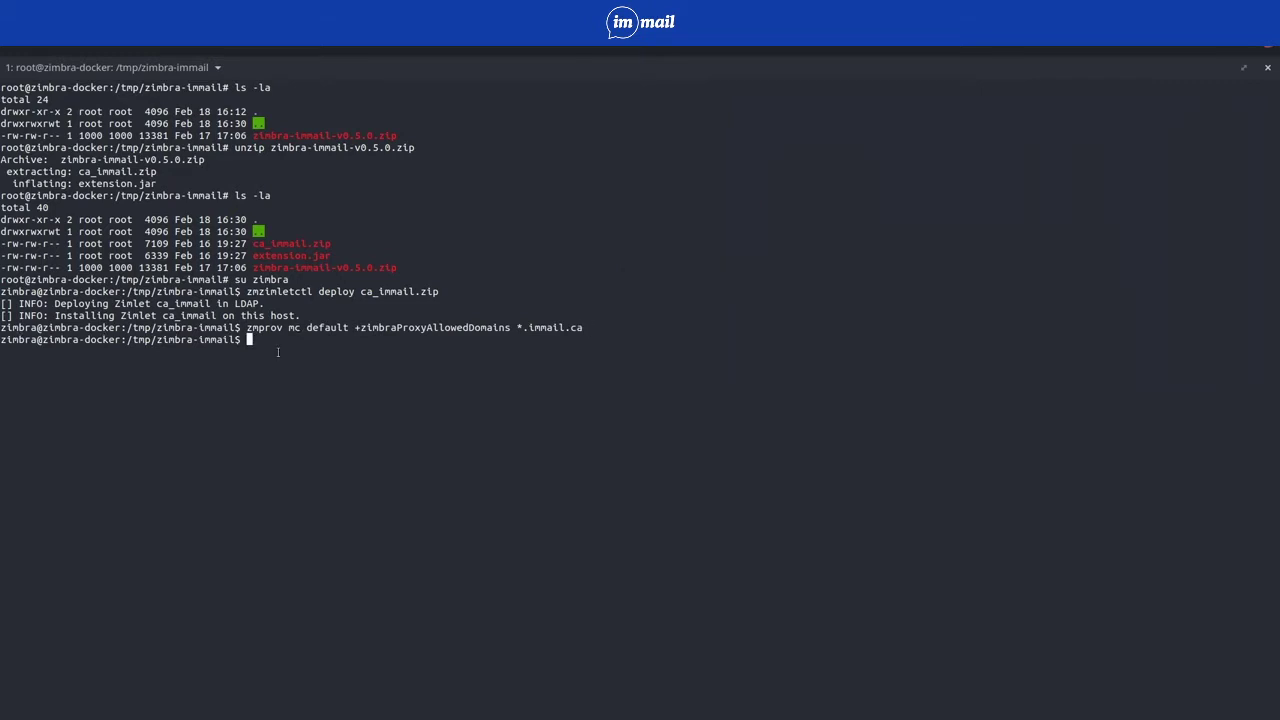
Run zmprov flushCache zimlet, then zmmailboxdctl restart.
type("zmprov flush")
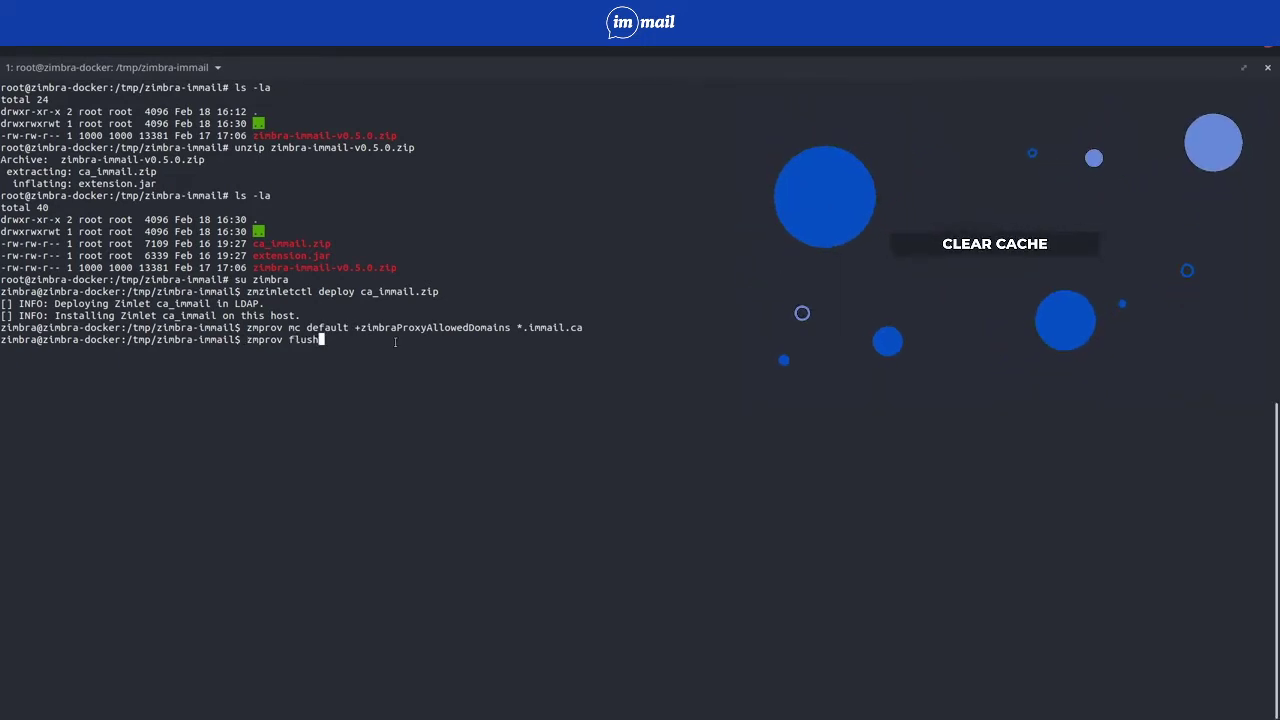
type("Cache zi")
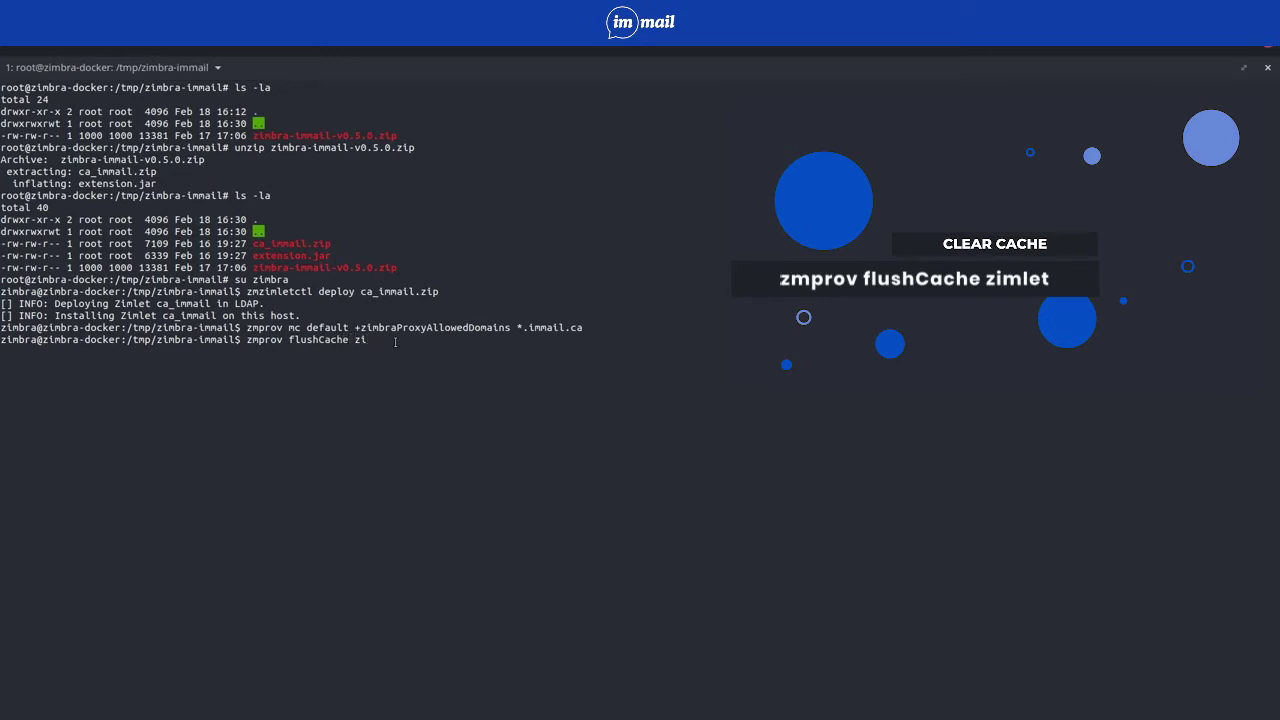
type("mlet")
key("Return")
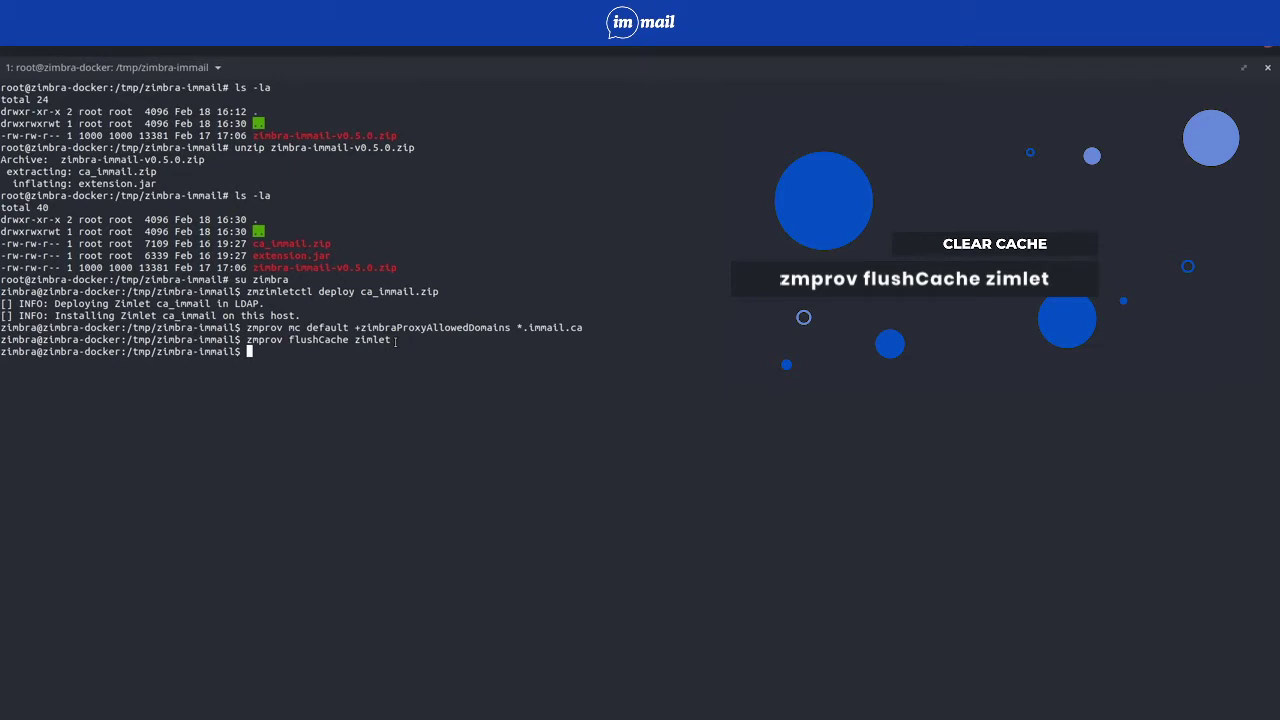
type("zm")
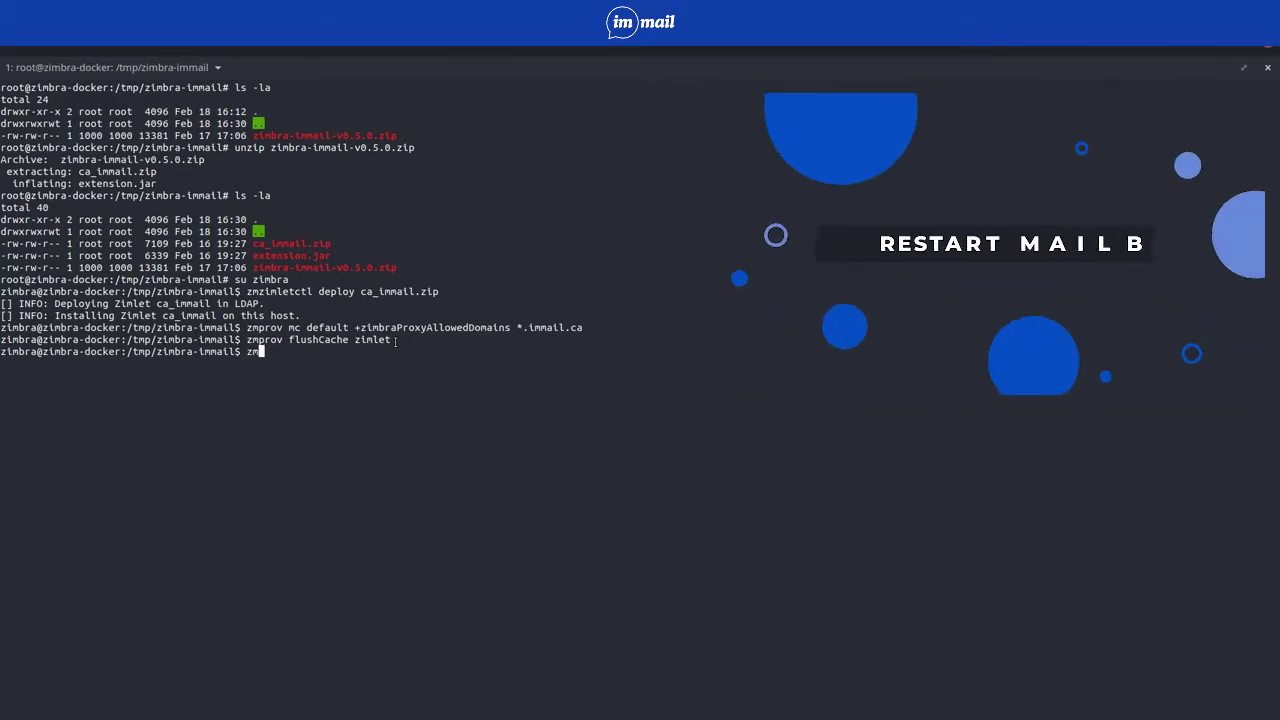
type("mailbox")
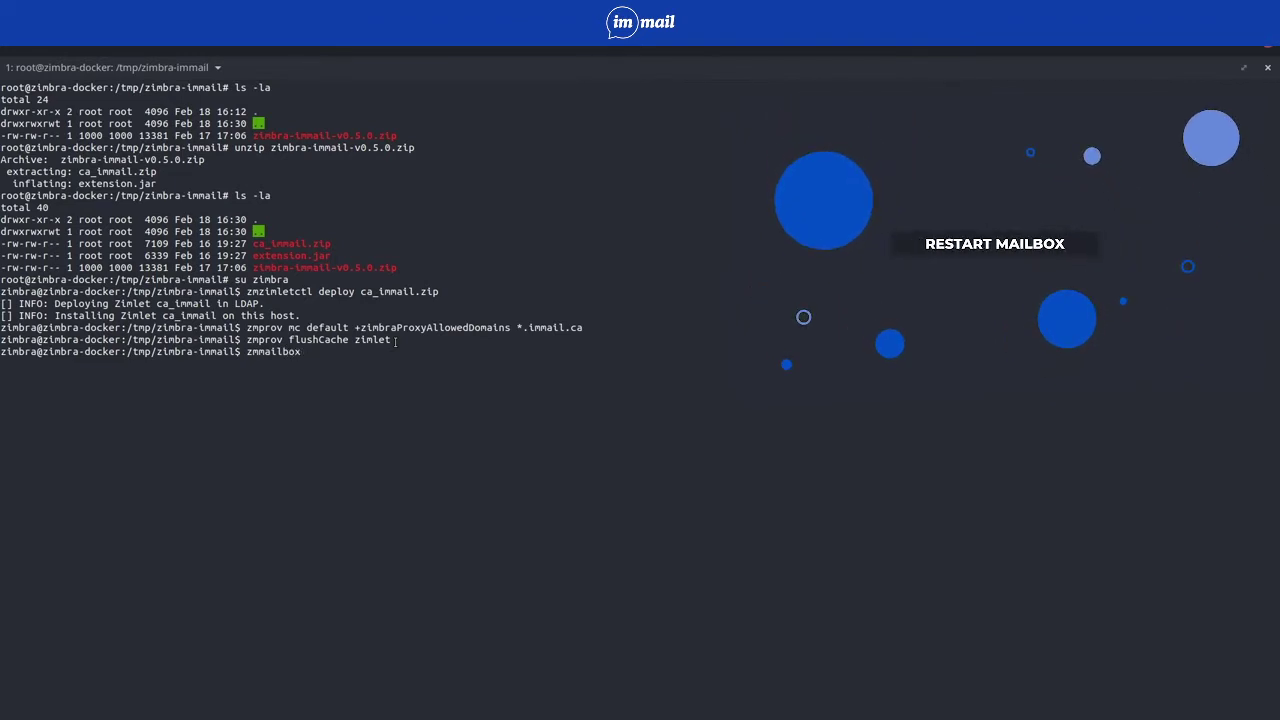
type("dctl restart")
key("Return")
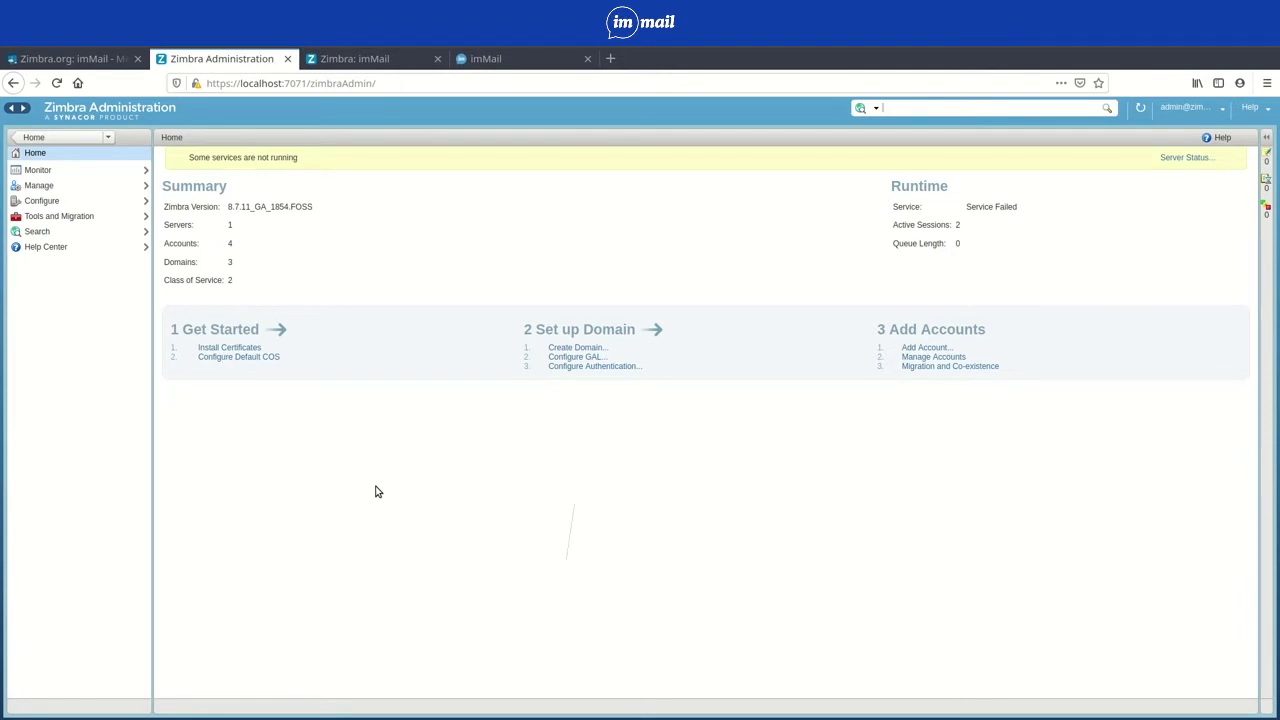
Verify ca_immail is Enabled at version 0.5.0 under Configure > Zimlets, then go to the webmail inbox.
left_click(44, 201)
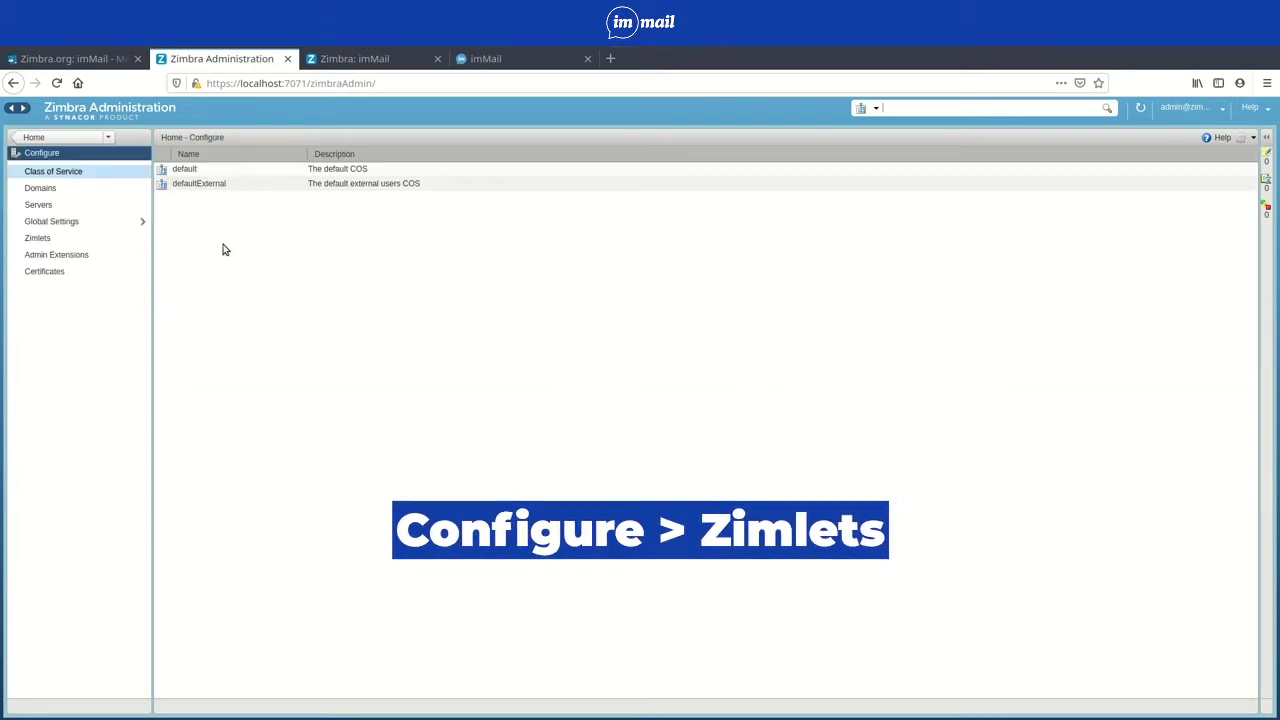
left_click(40, 238)
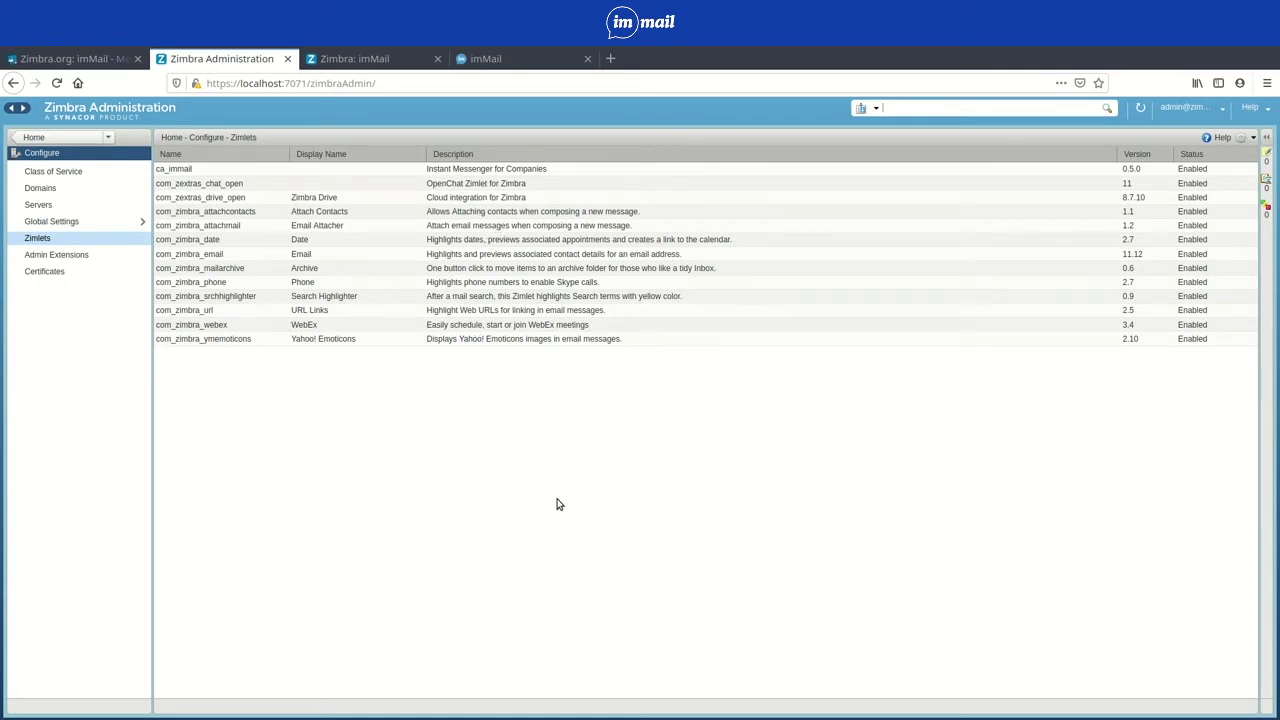
left_click(198, 172)
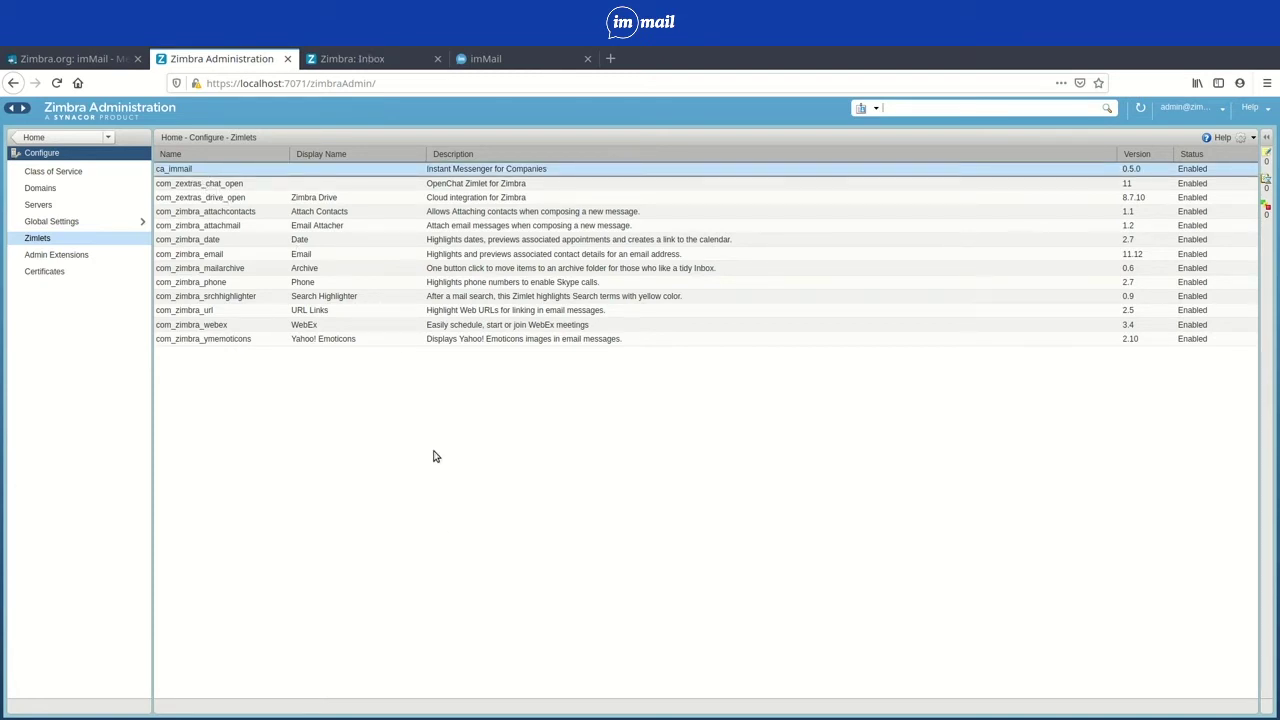
left_click(381, 58)
Reload webmail, open the imMail tab showing its login form, then return to the zimbra.org guide.
key("F5")
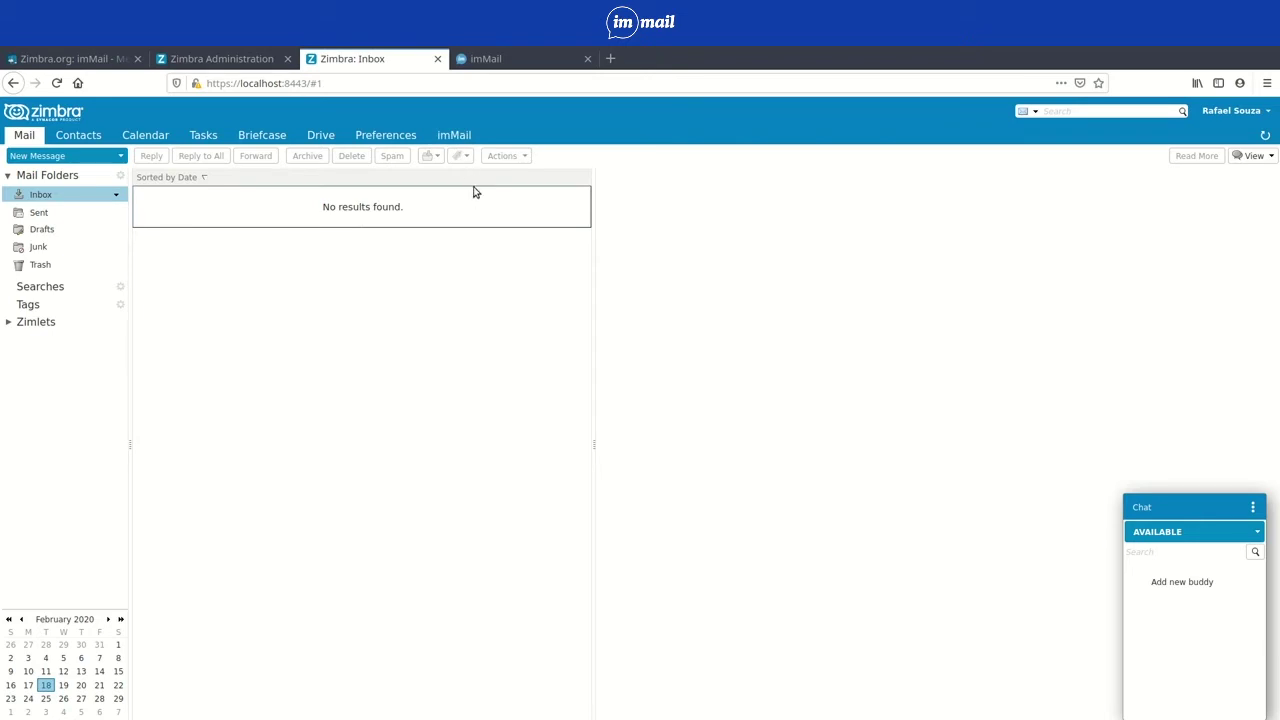
left_click(455, 138)
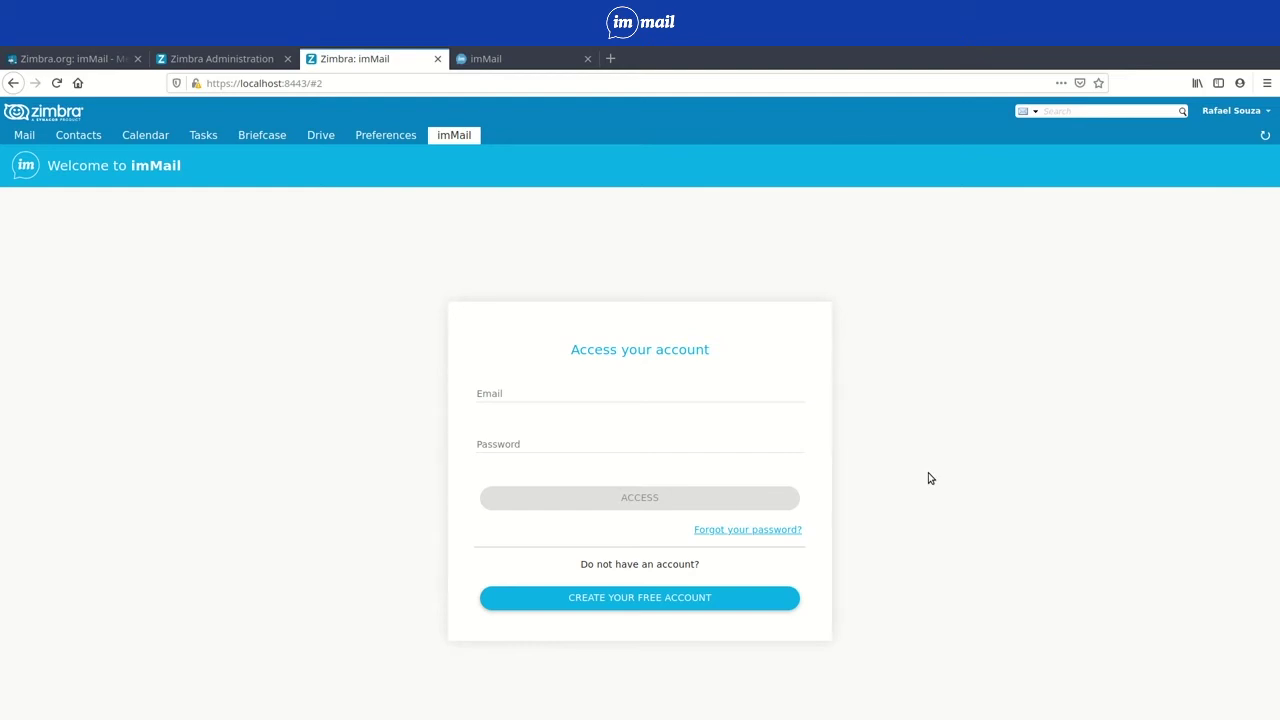
key("ctrl+1")
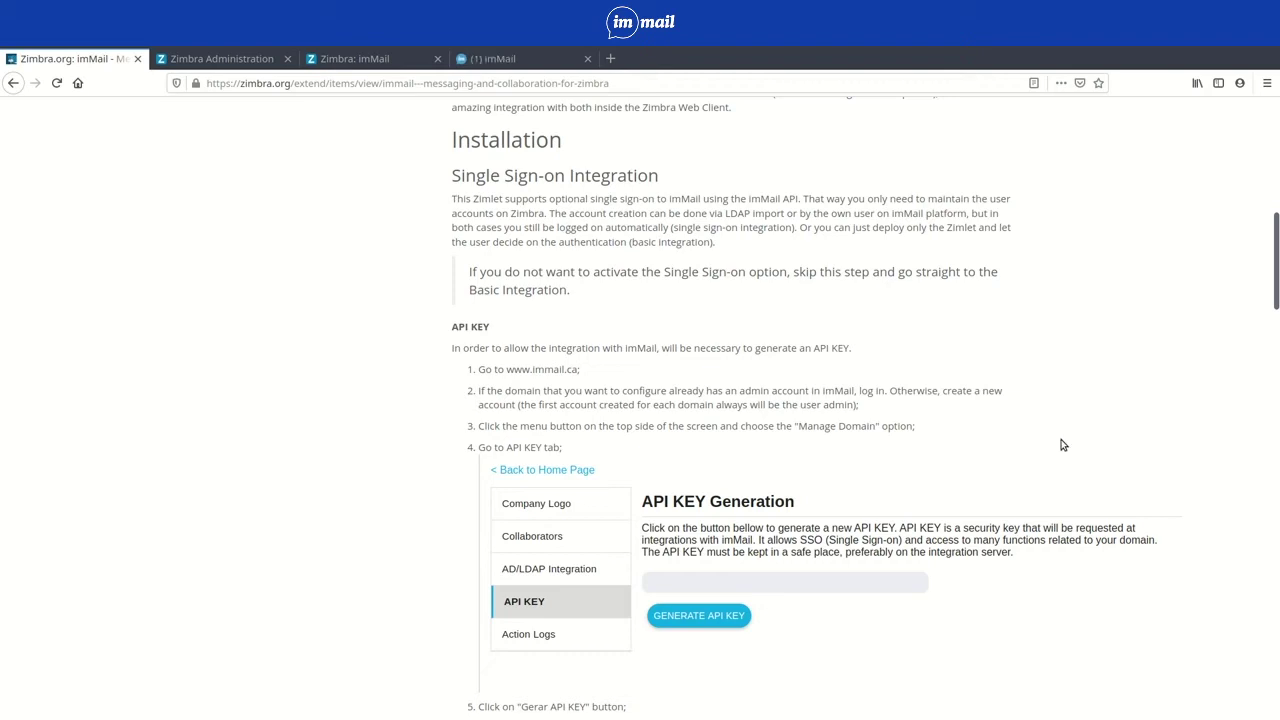
Read the single sign-on API KEY steps, then switch to the imMail dashboard tab.
key("ctrl+4")
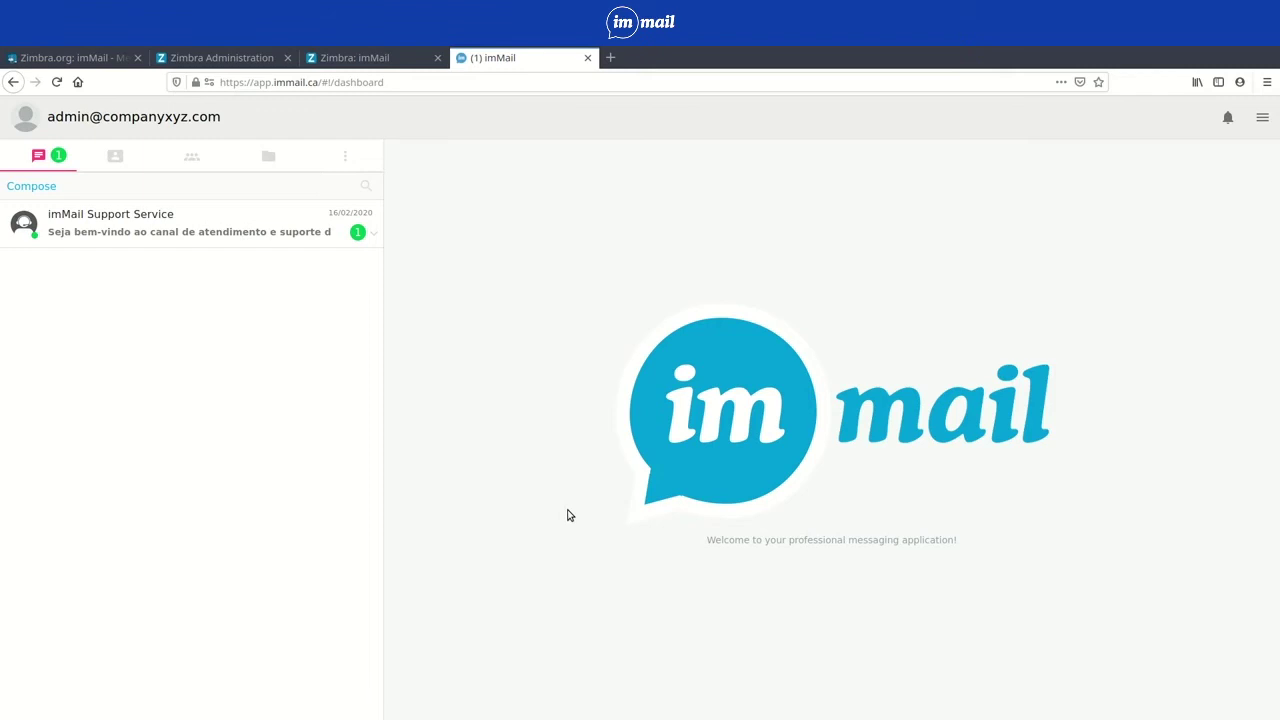
In imMail's Manage domain > API KEY page, generate a new API key.
left_click(1262, 117)
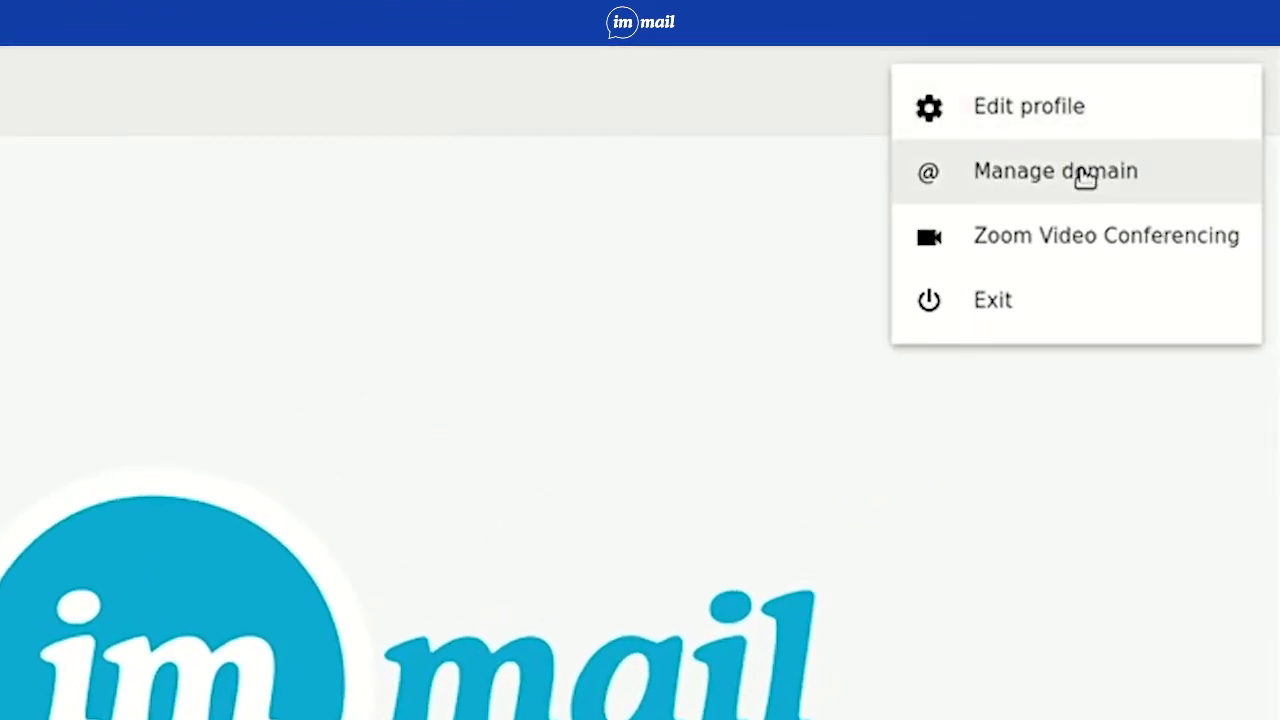
left_click(1085, 177)
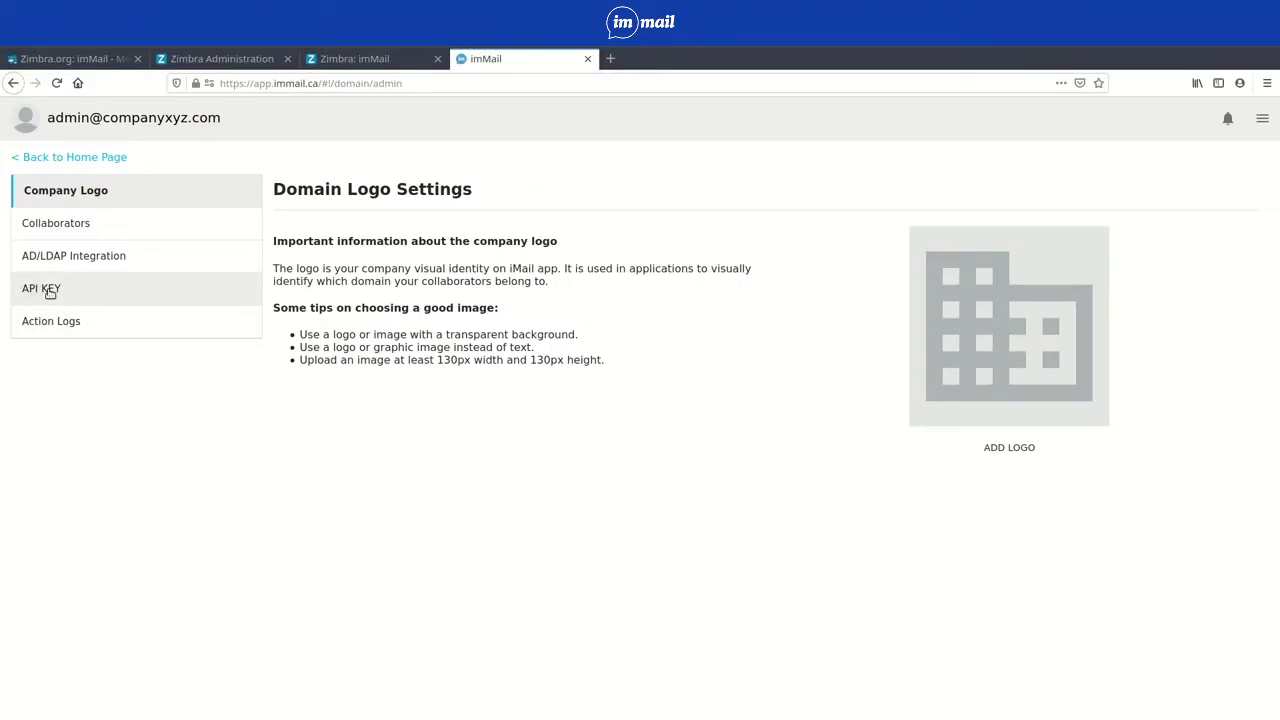
left_click(48, 291)
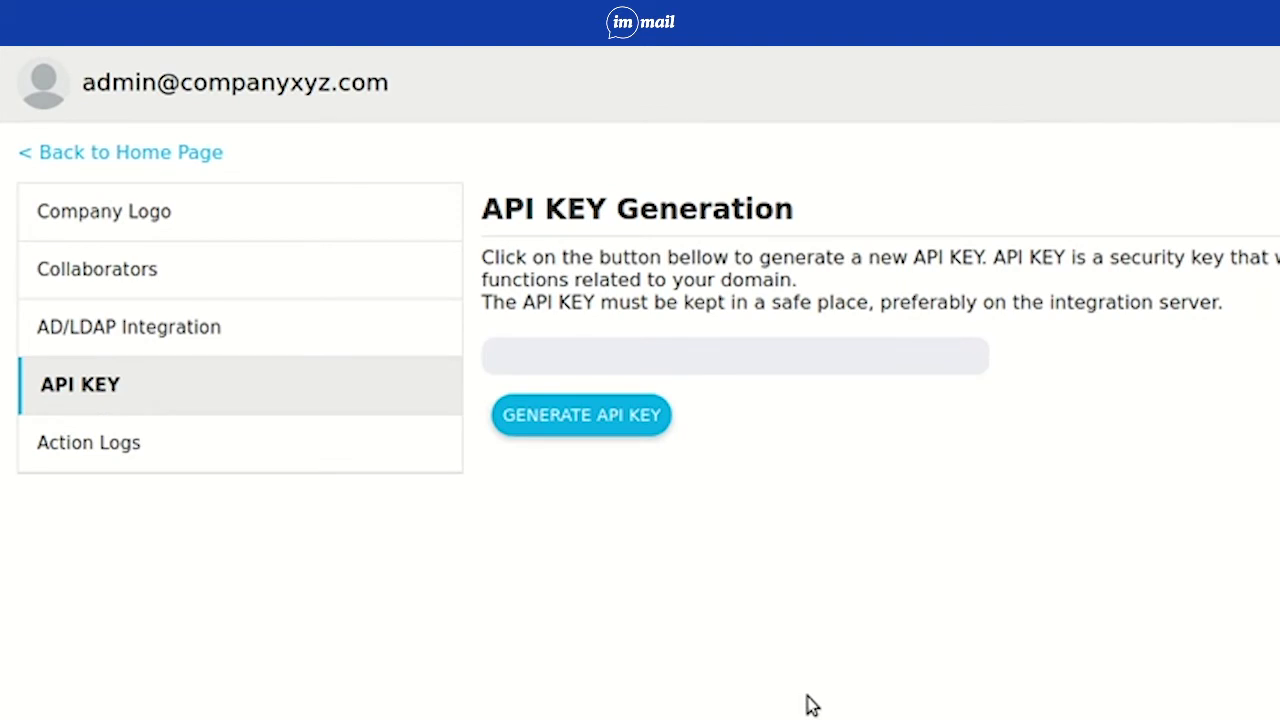
left_click(623, 432)
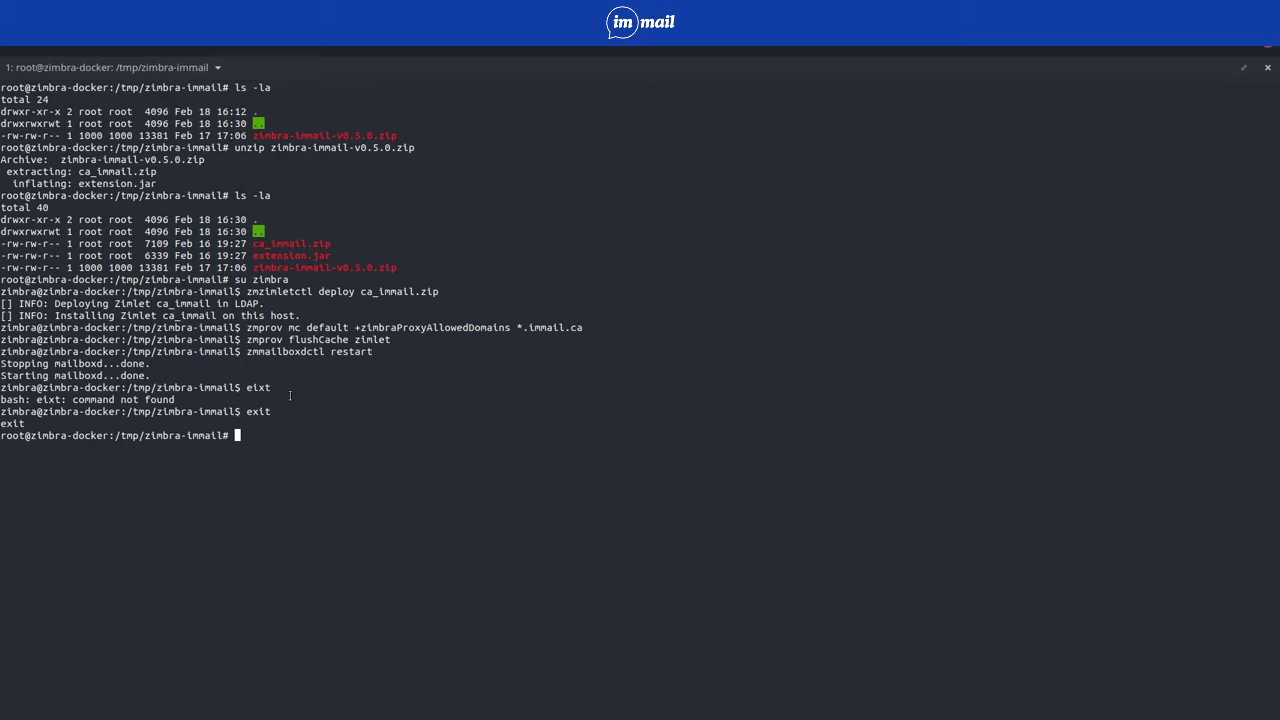
Create the folder /opt/zimbra/lib/ext/immail with mkdir.
type("mkdir")
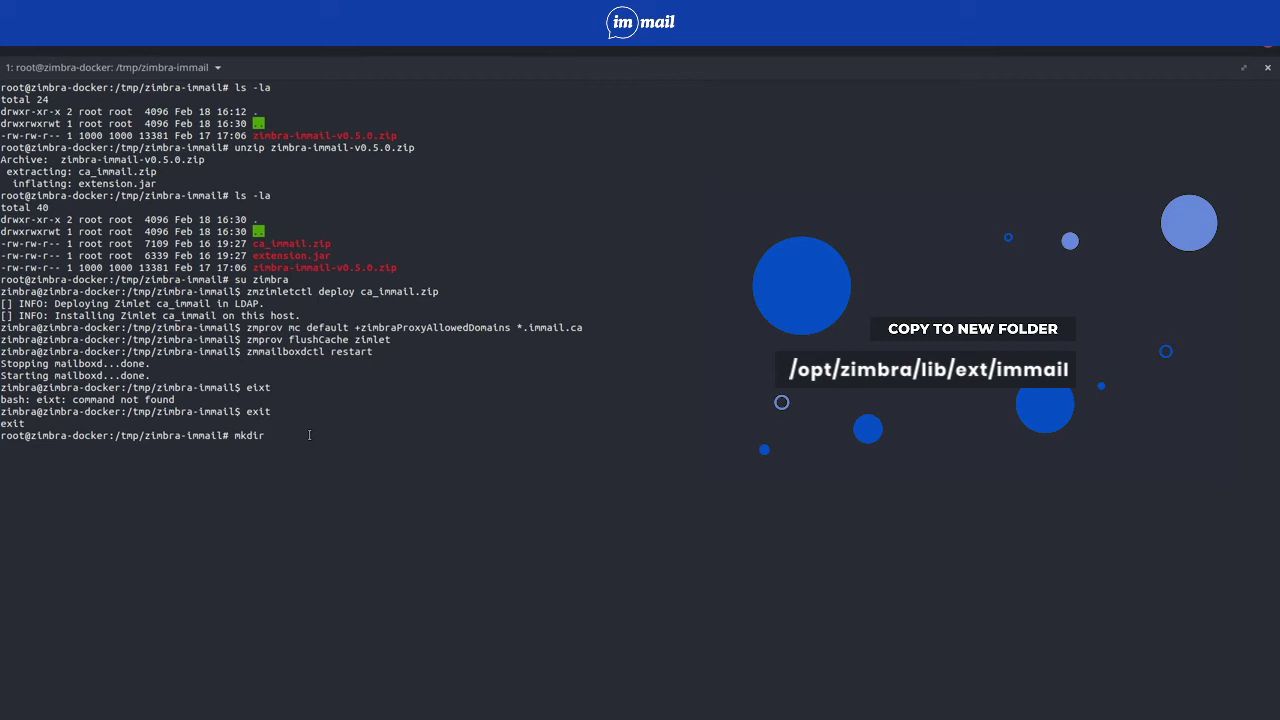
type("/opt/zimbra/lib/ext/immail")
key("Return")
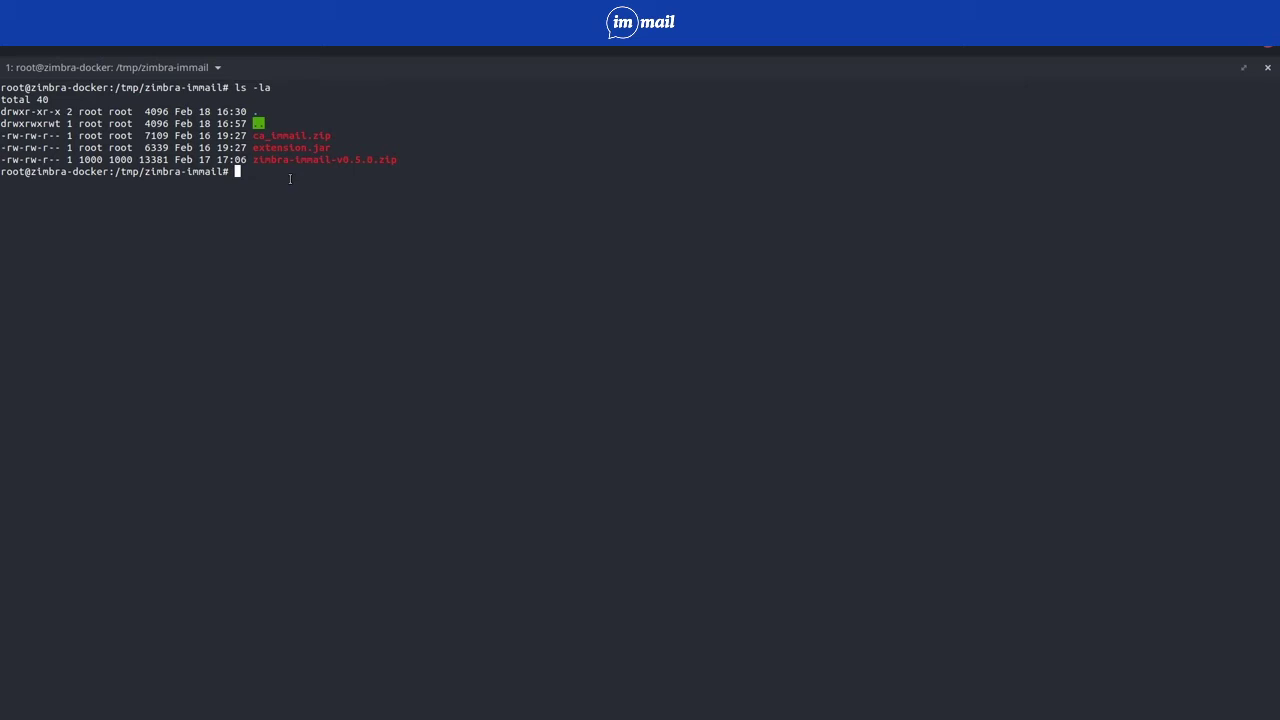
Copy extension.jar to /opt/zimbra/lib/ext/immail/extension.jar.
type("cp /")
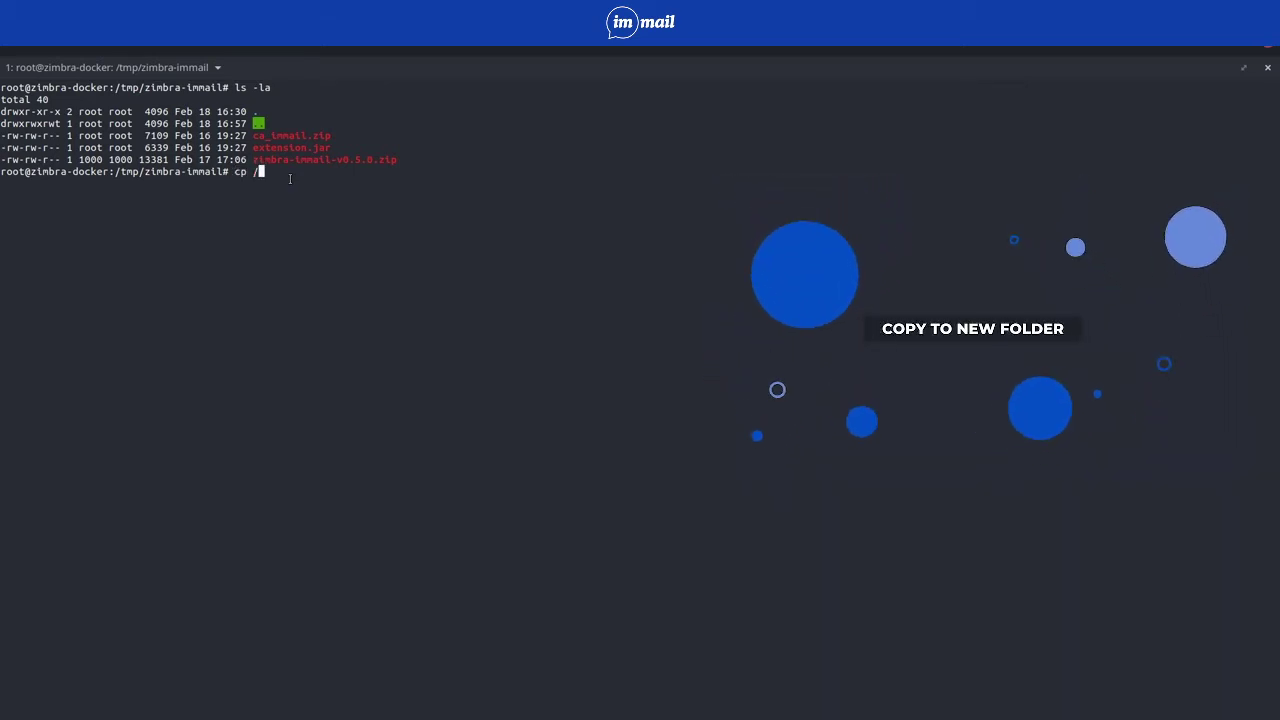
key("BackSpace")
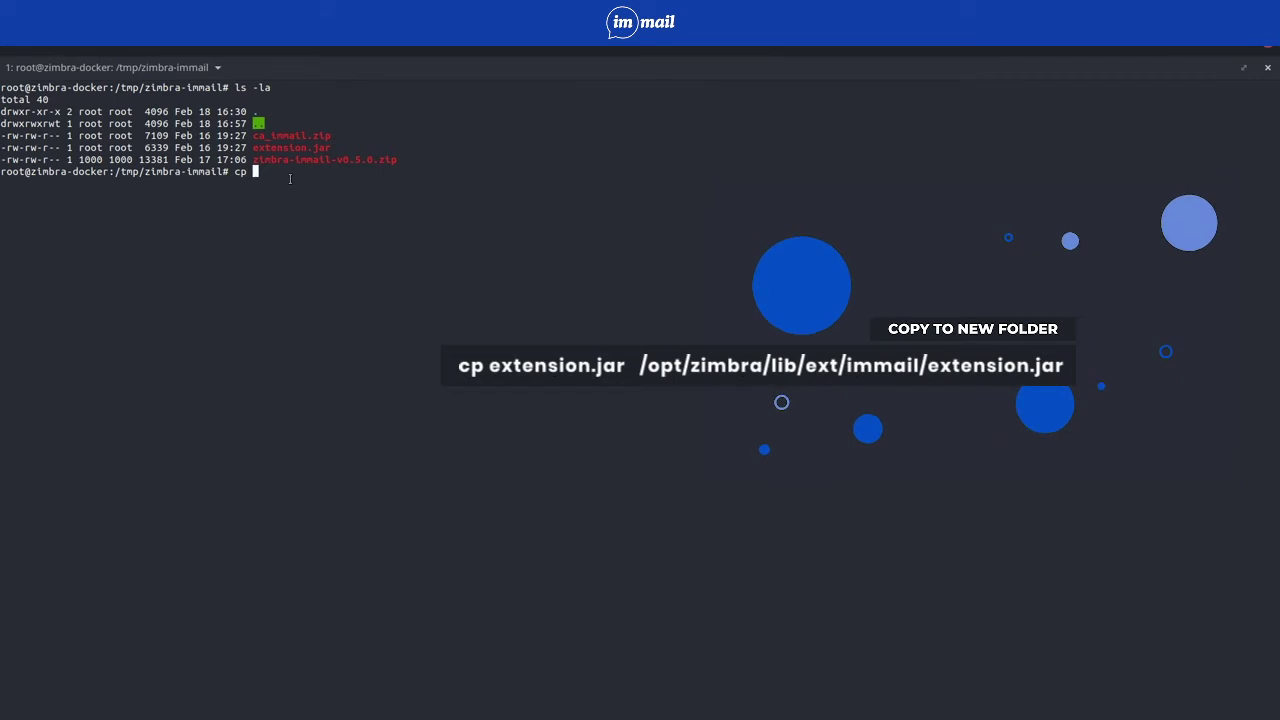
type("ext")
key("Tab")
type("/opt/zi")
key("Tab")
type("lib/ext/immail")
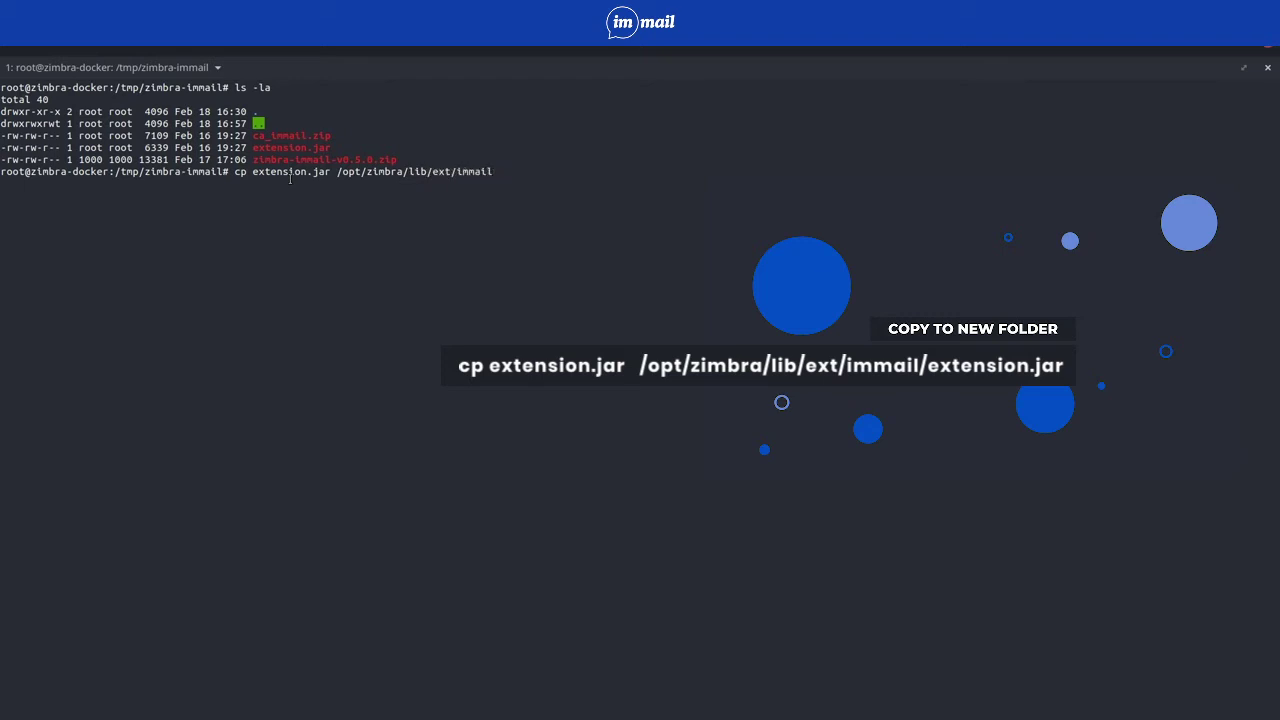
type("/extension.jar")
key("Return")
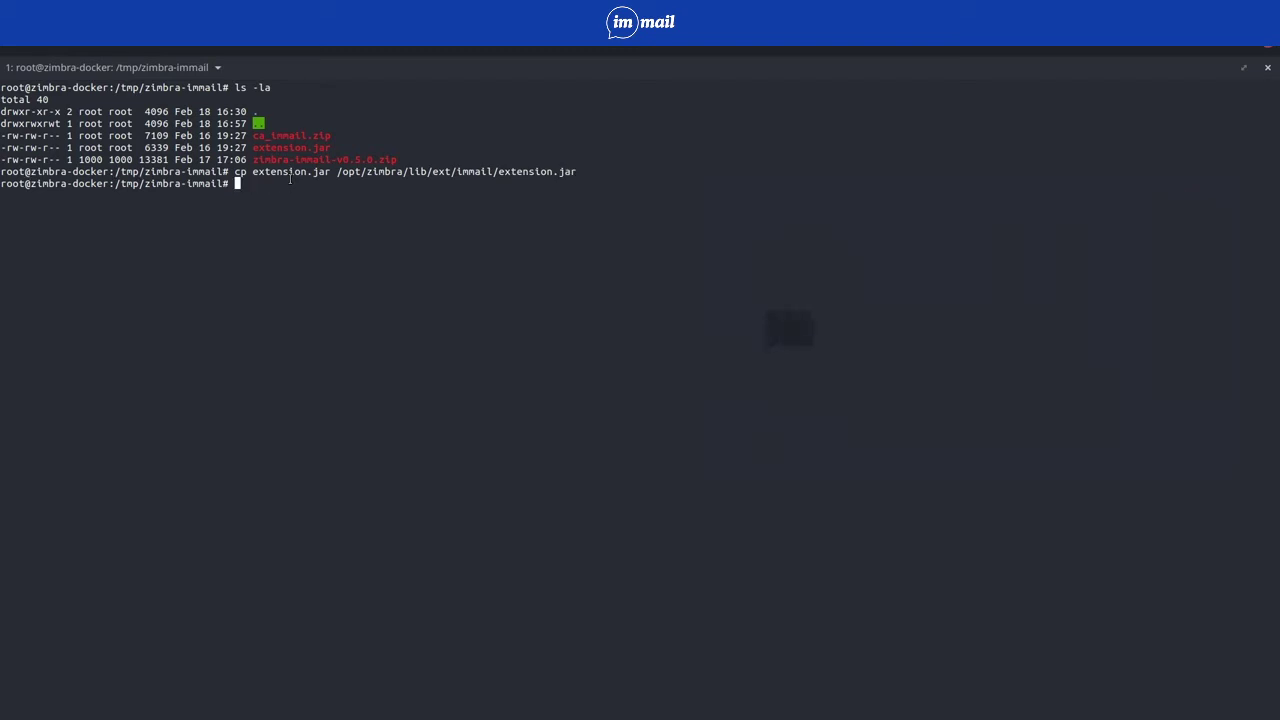
Go to /opt/zimbra/lib/ext/immail/, clear the screen, and start a new config.properties in nano.
type("cd /op")
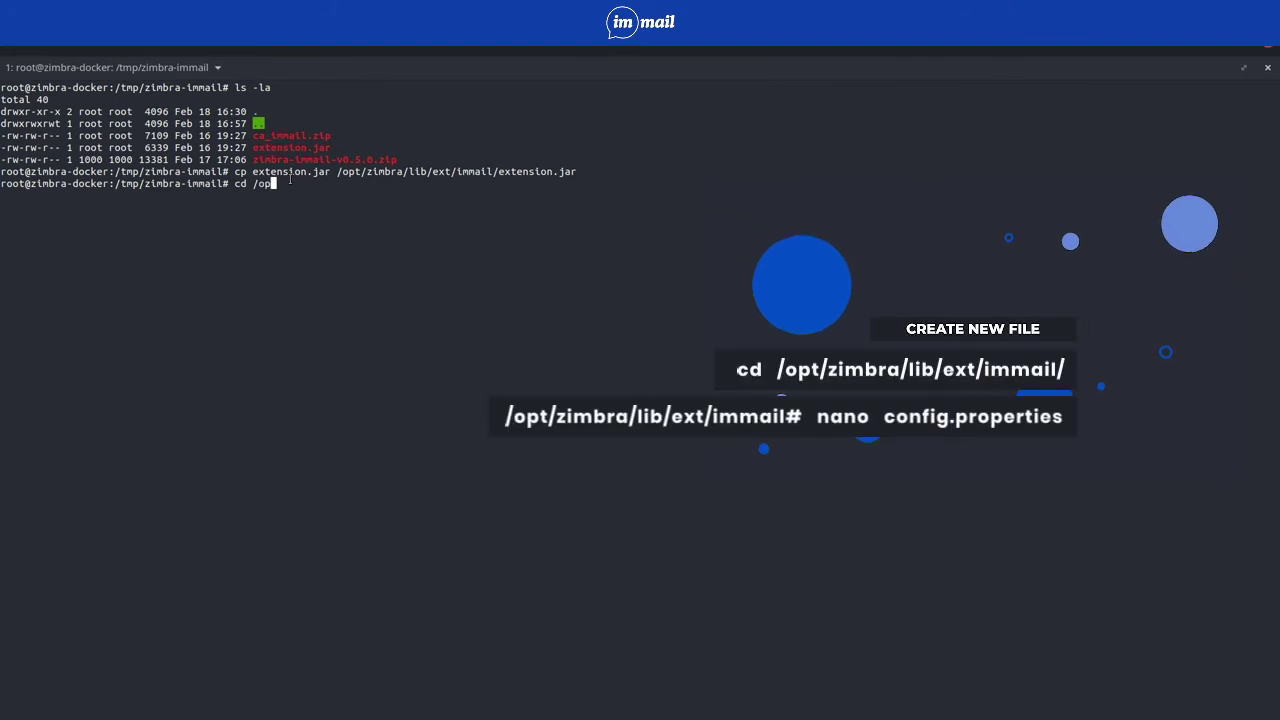
type("t/zimbra/lib/ext/immail/")
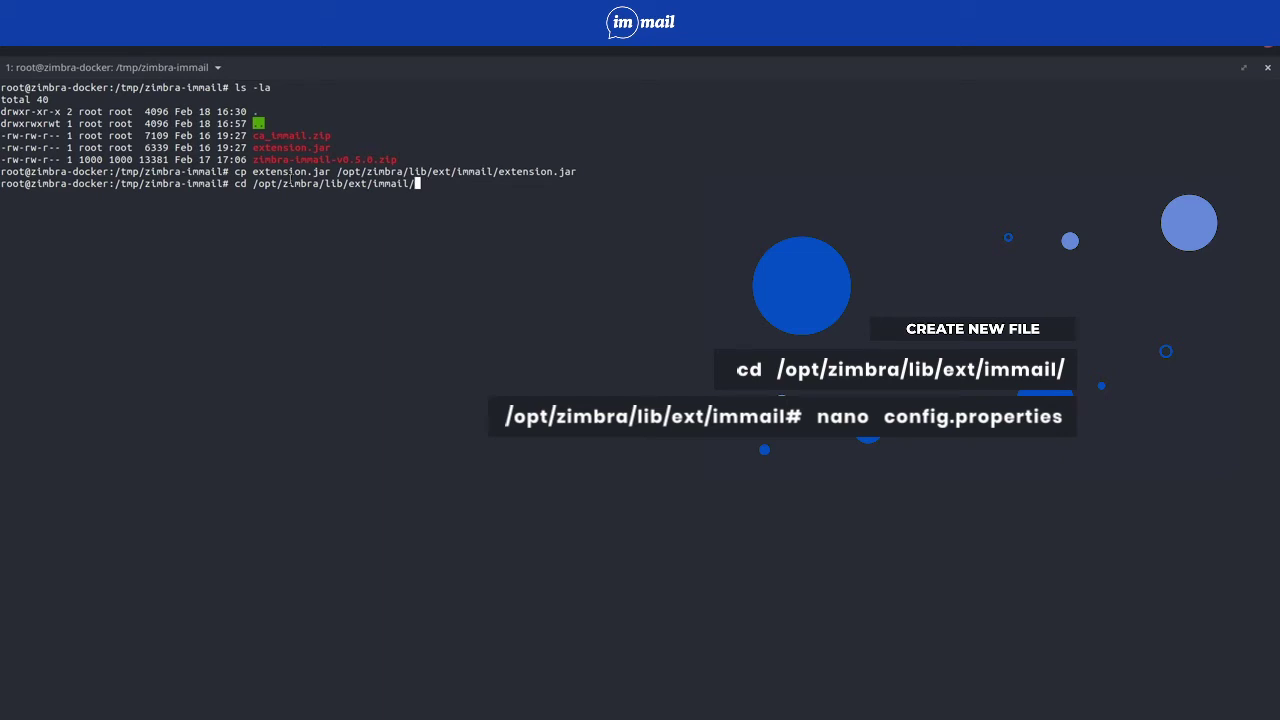
key("Return")
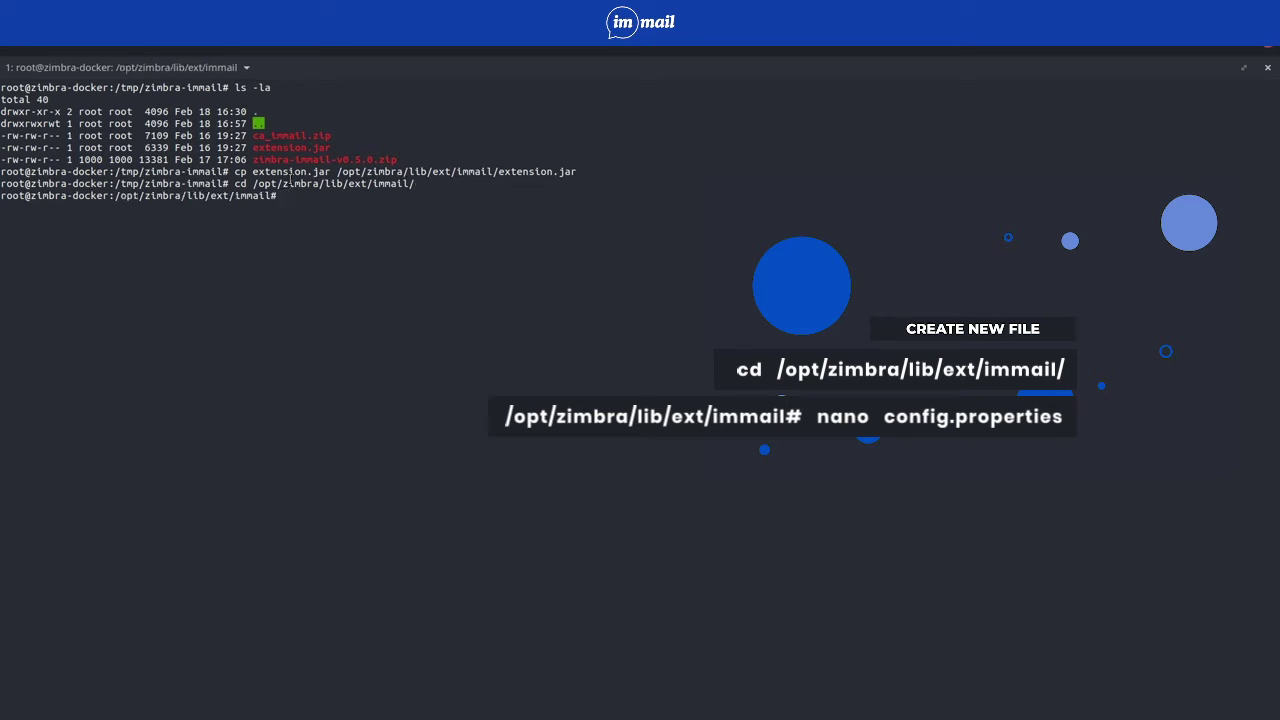
key("ctrl+l")
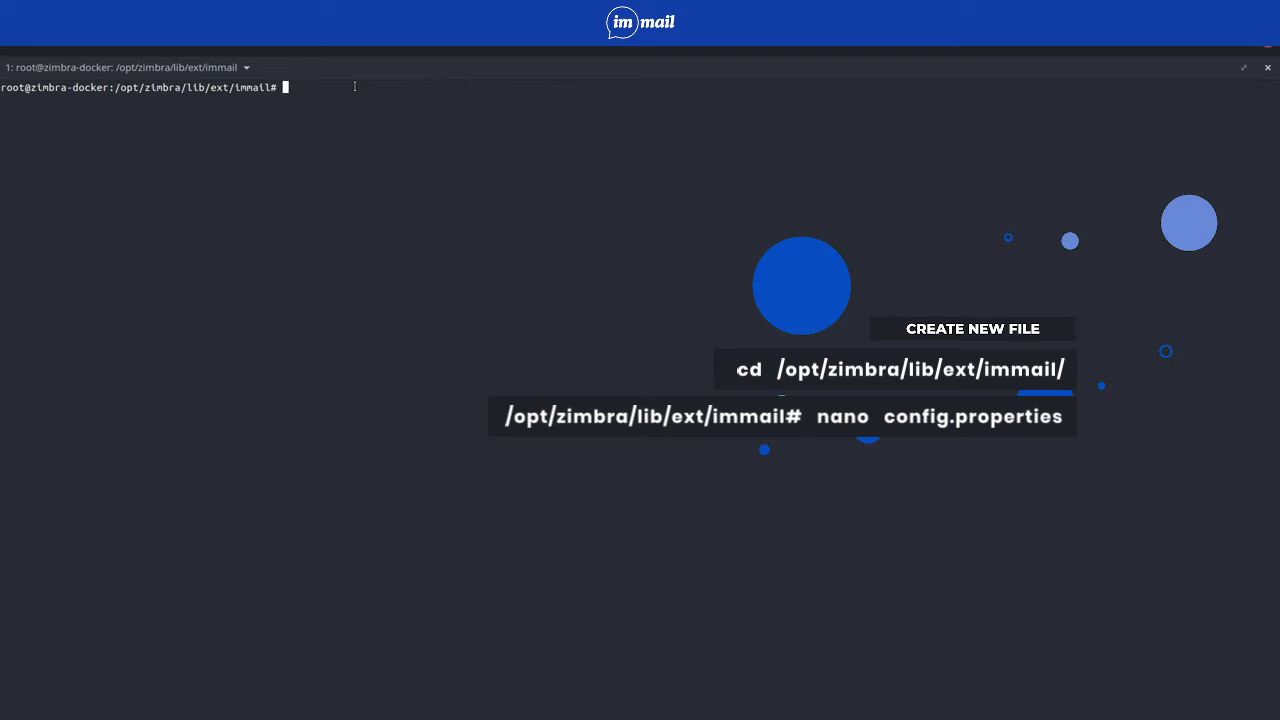
type("nano config.properties")
key("Return")
key("alt+Tab")
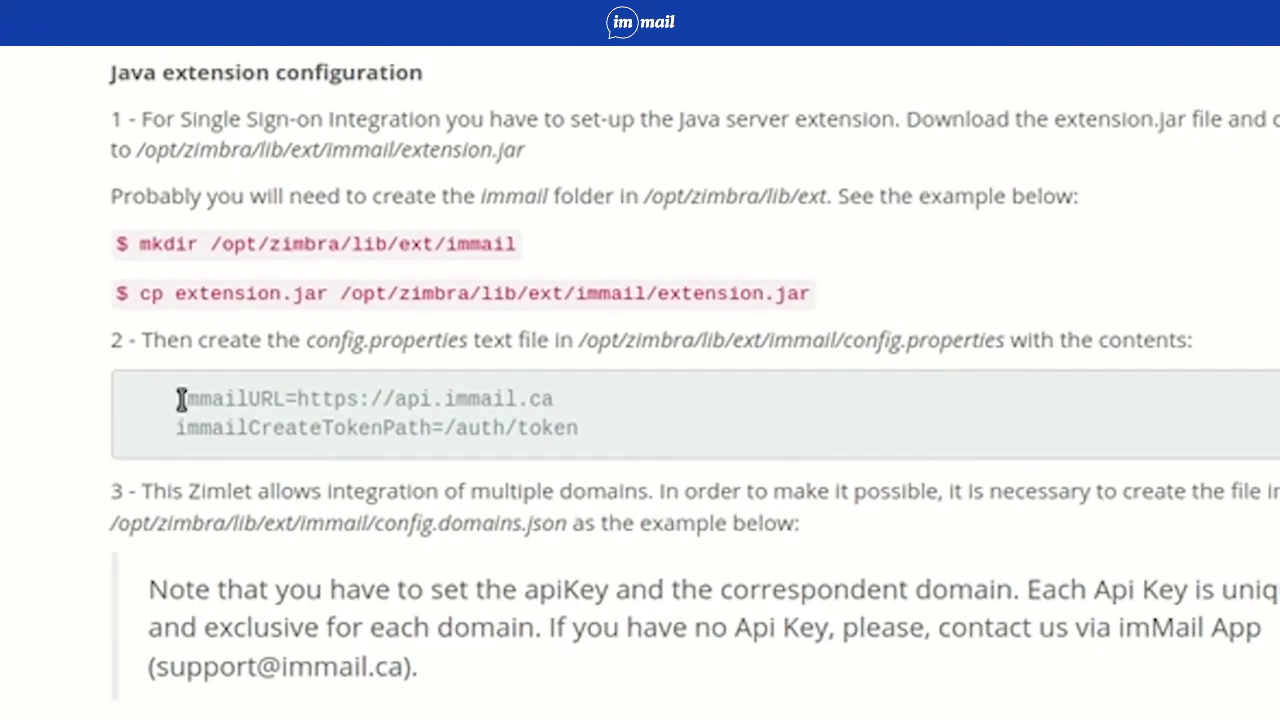
left_click_drag(180, 399, 595, 435)
key("ctrl+c")
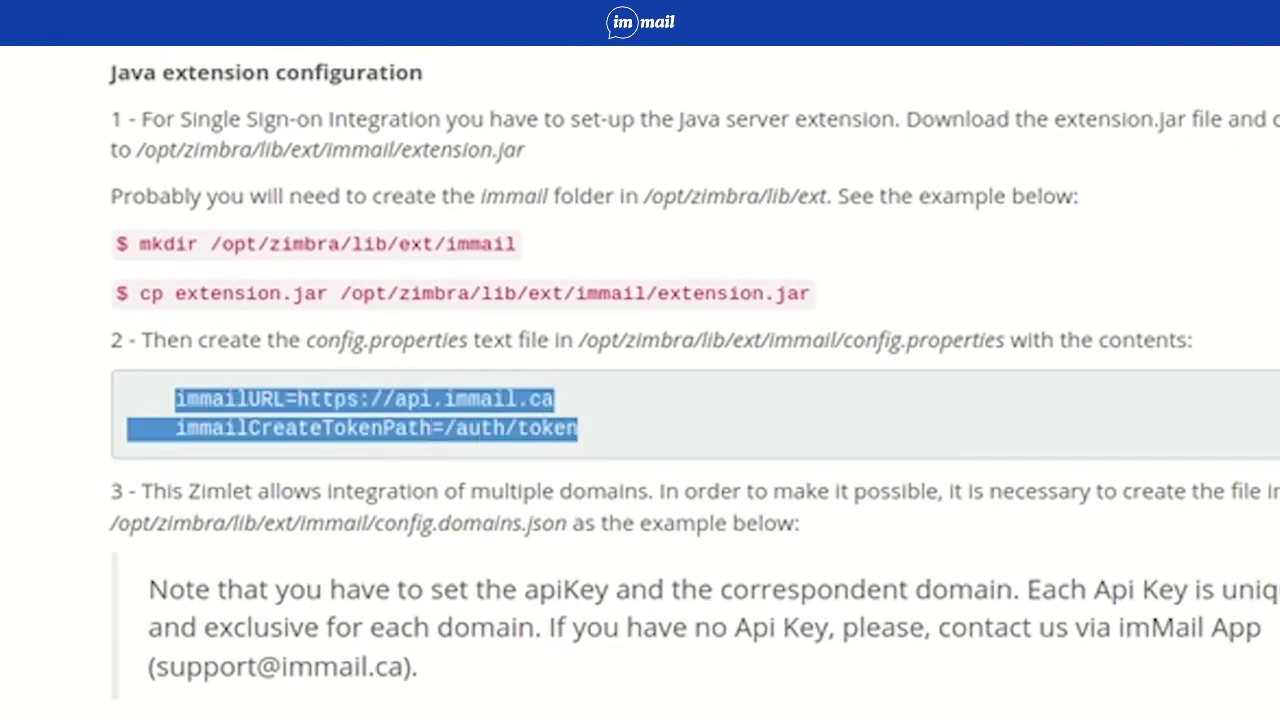
key("alt+Tab")
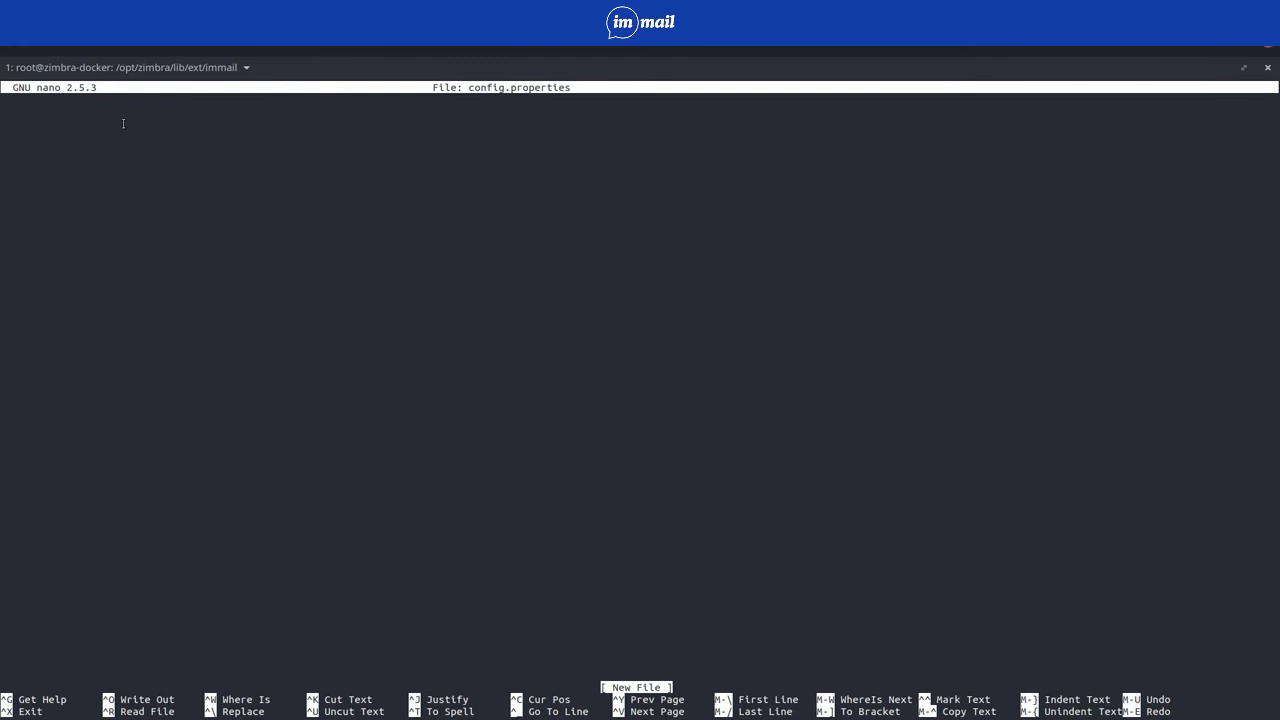
key("ctrl+shift+v")
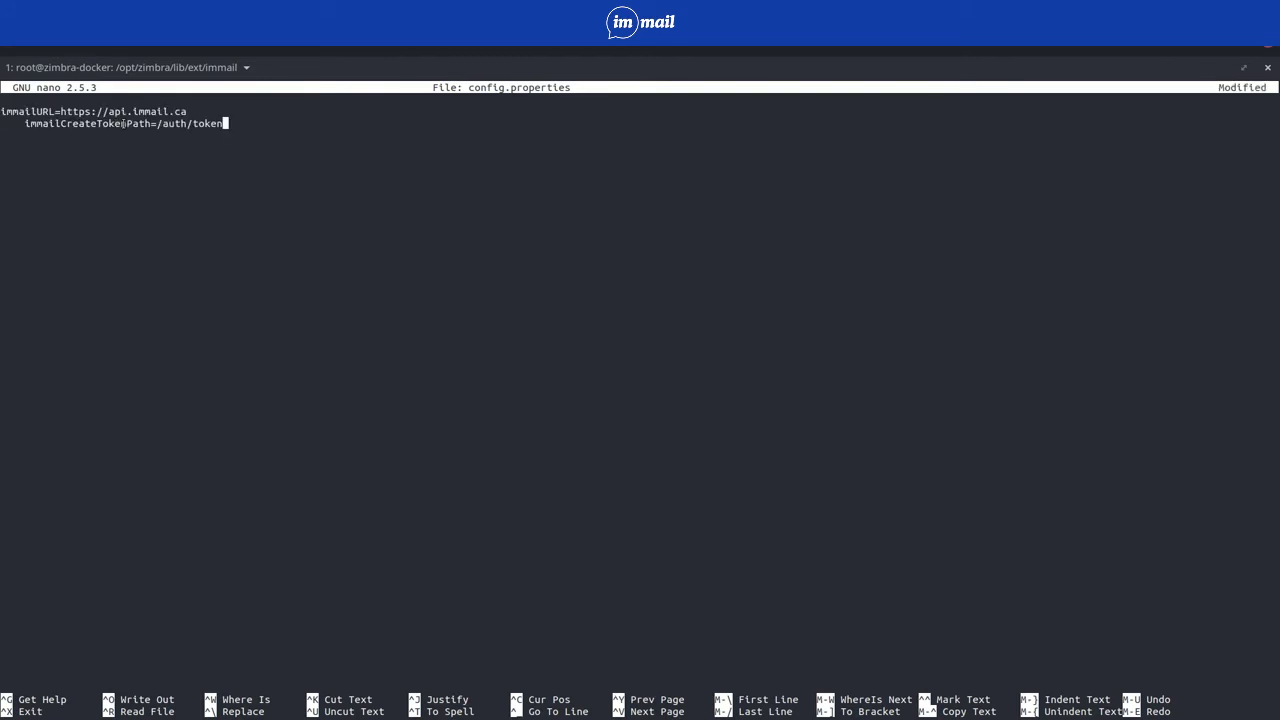
key("Home")
key("Delete")
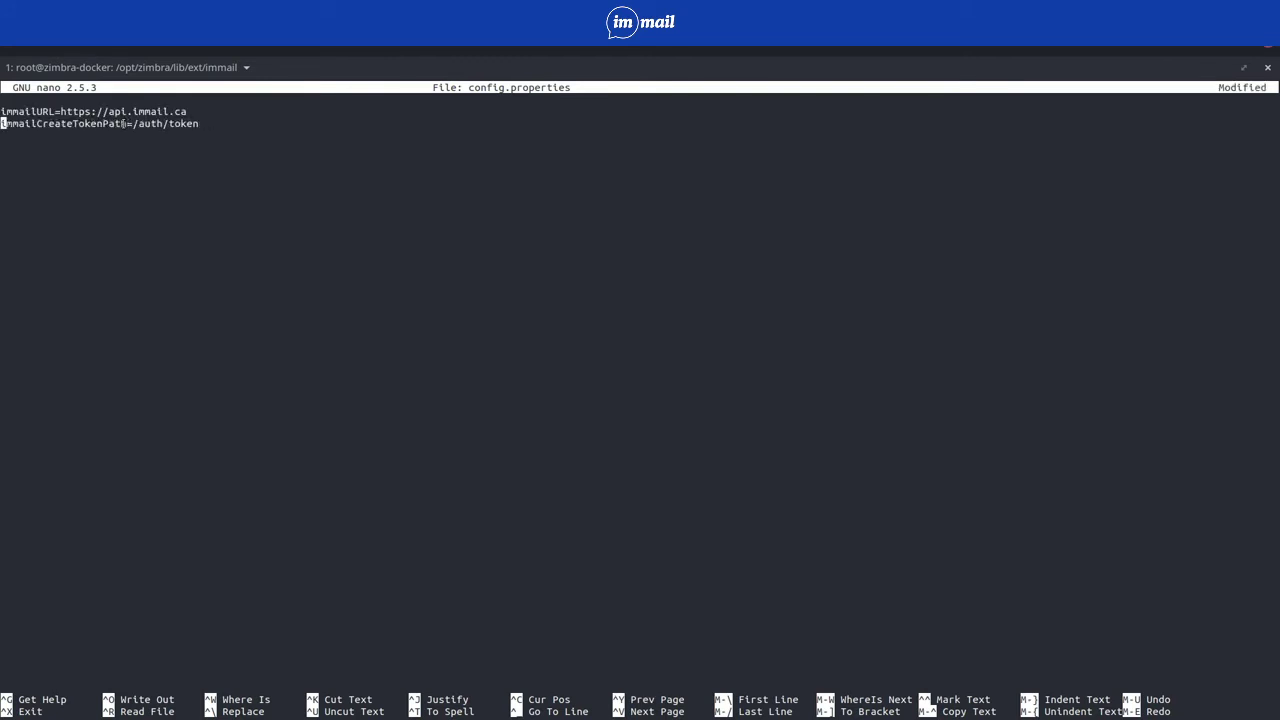
key("ctrl+x")
key("y")
key("Return")
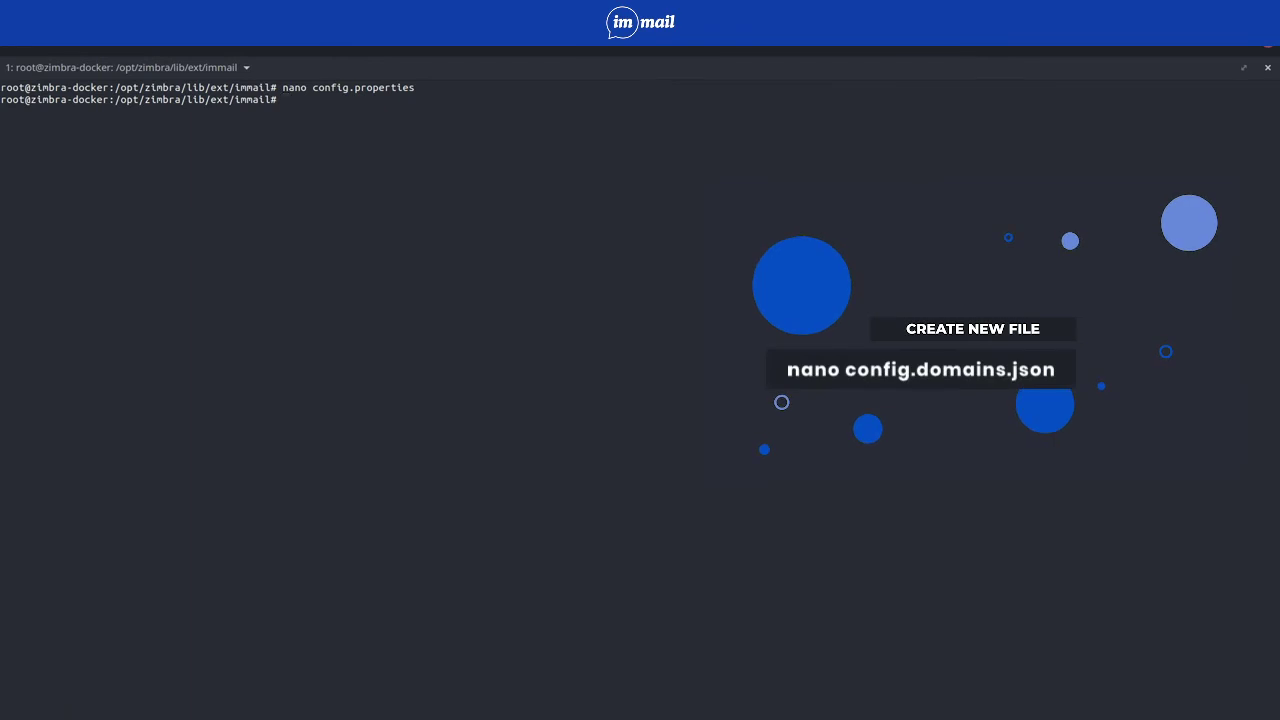
Create config.domains.json in nano with the docs' JSON example for companyxpto.com and companyxyz.com.
type("nano config.domains.jso")
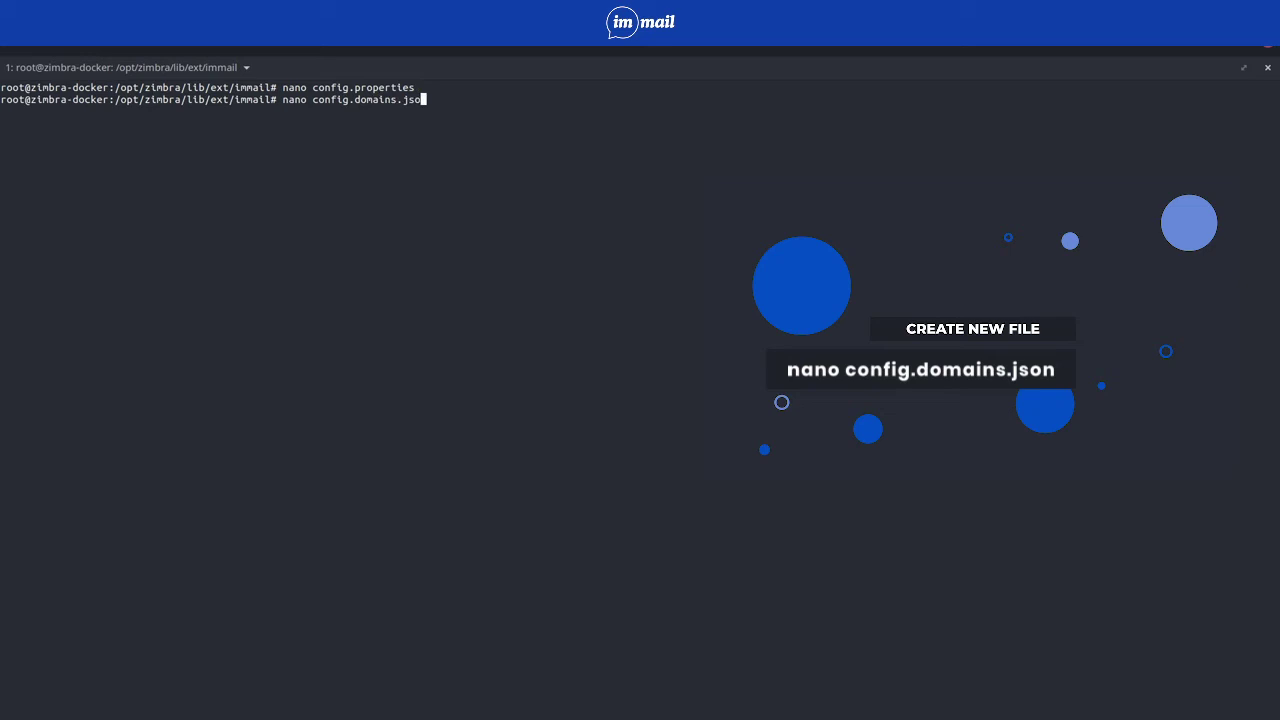
type("n")
key("Return")
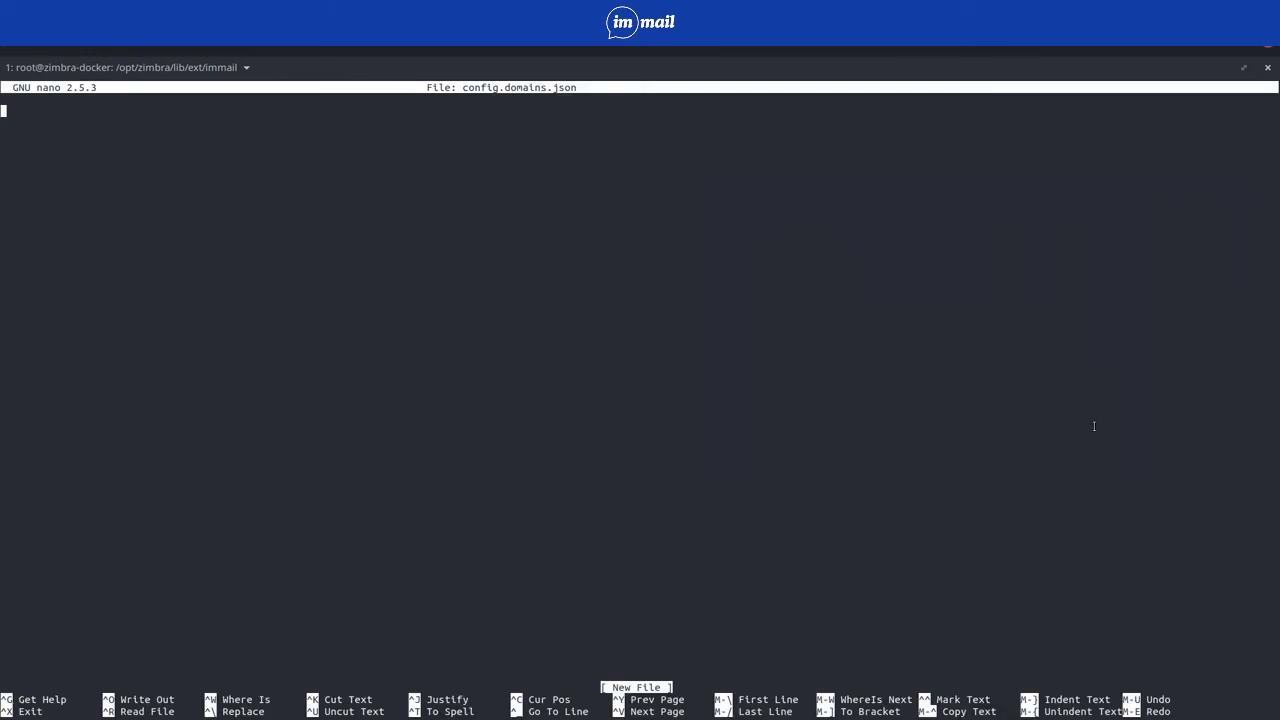
key("alt+Tab")
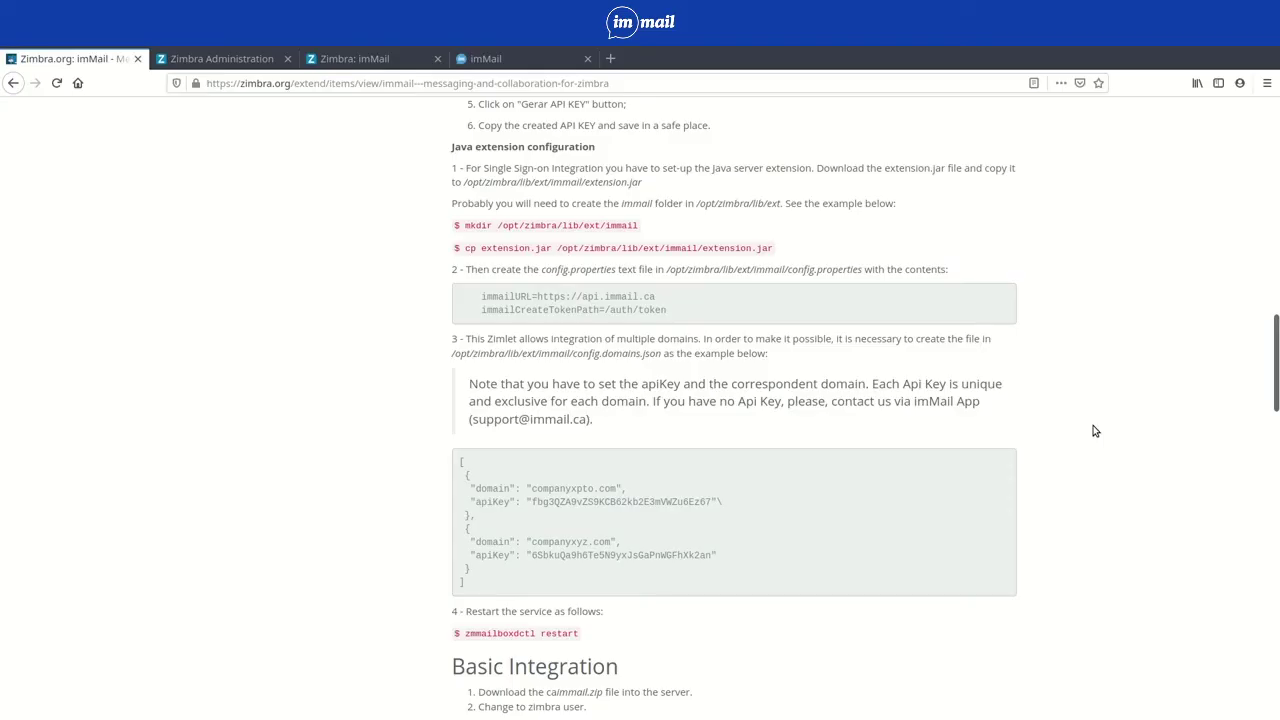
scroll(1095, 430, "down", 4)
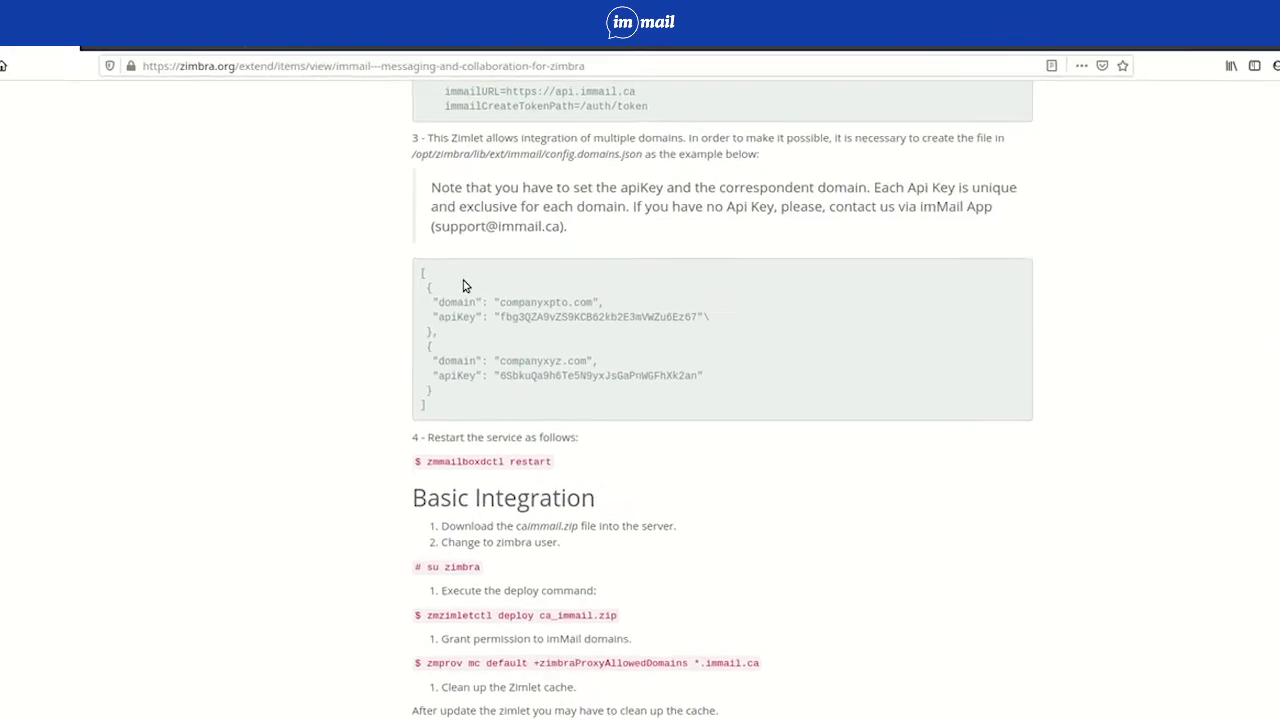
left_click_drag(422, 271, 447, 405)
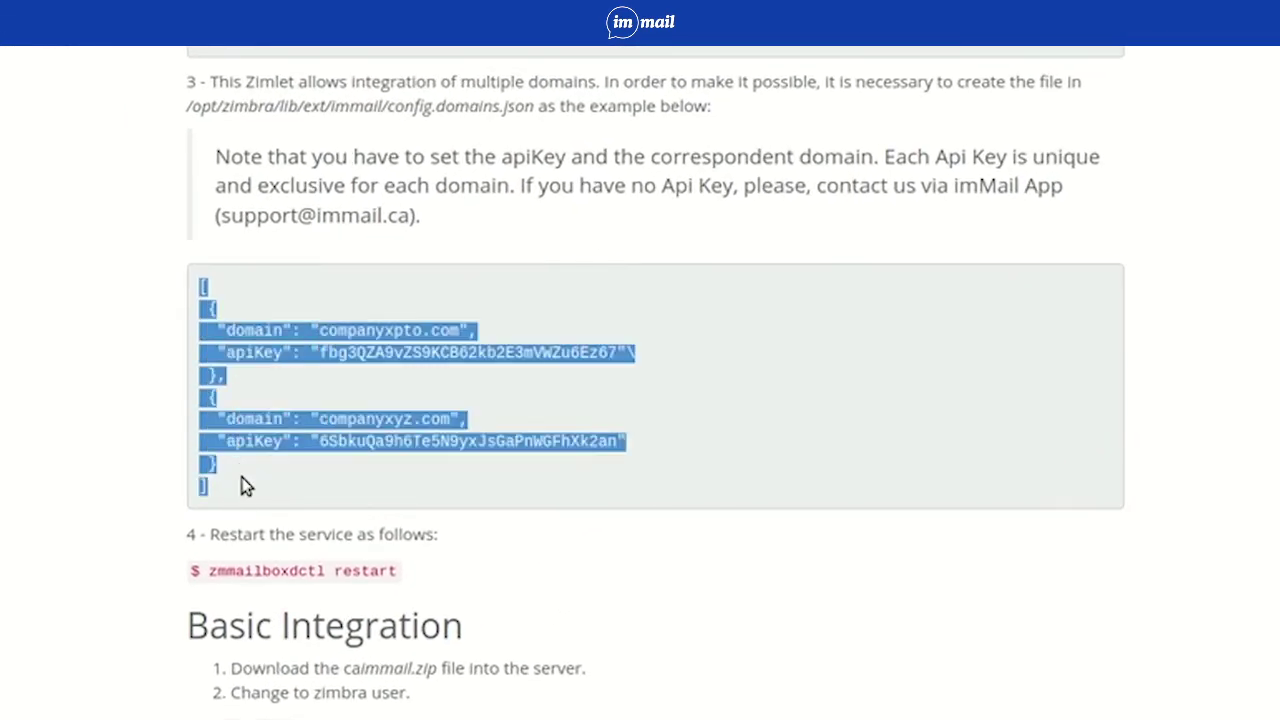
key("alt+Tab")
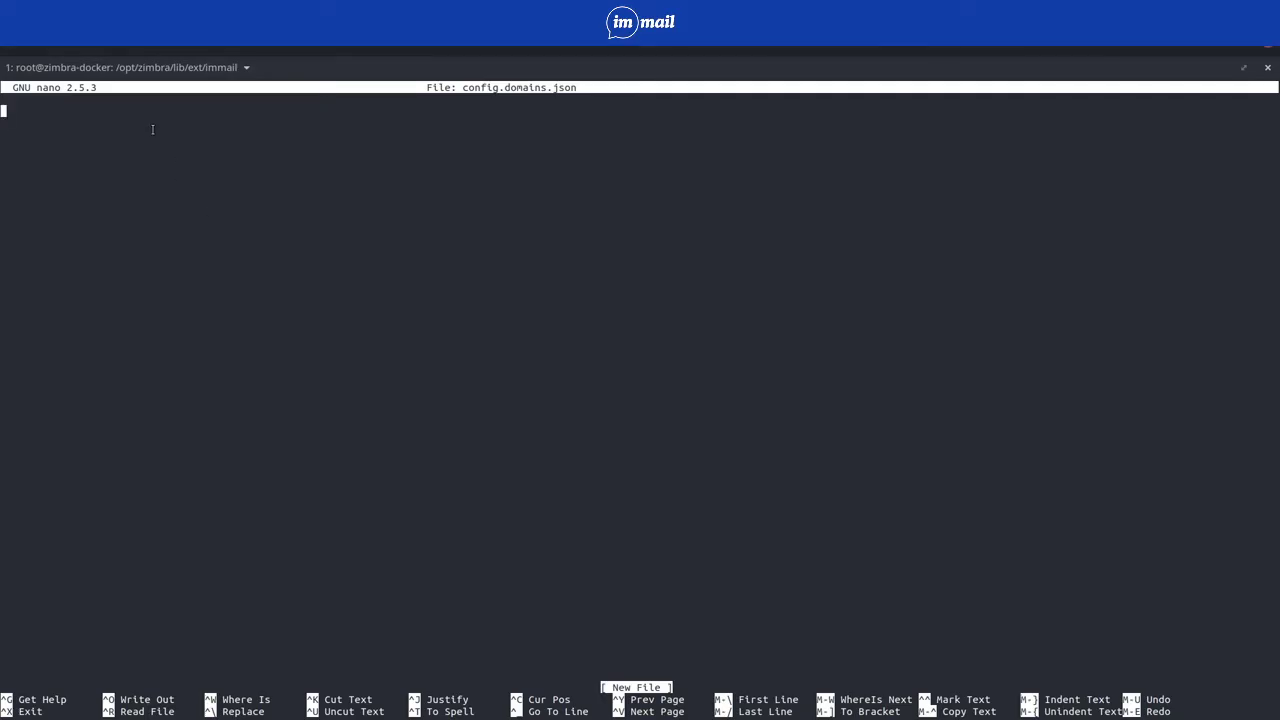
key("ctrl+shift+v")
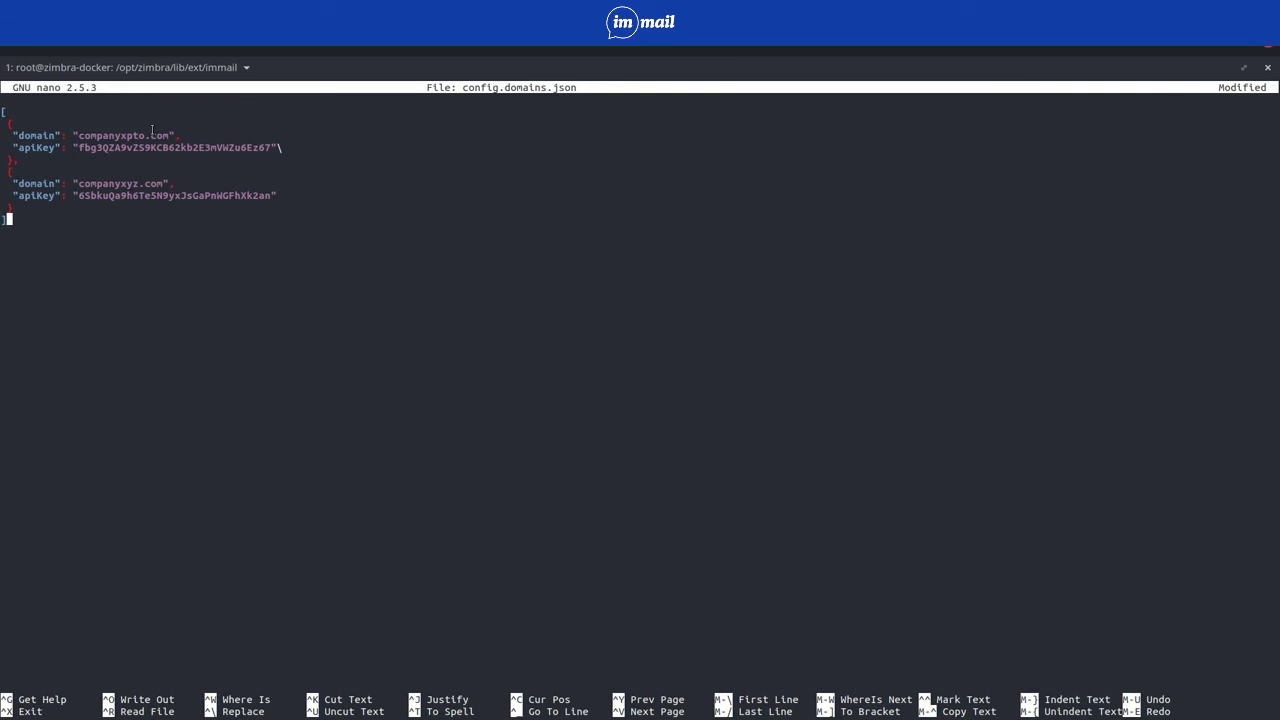
Remove the trailing comma after the first entry and change its domain from companyxpto.com to companyxyz.com.
key("Up")
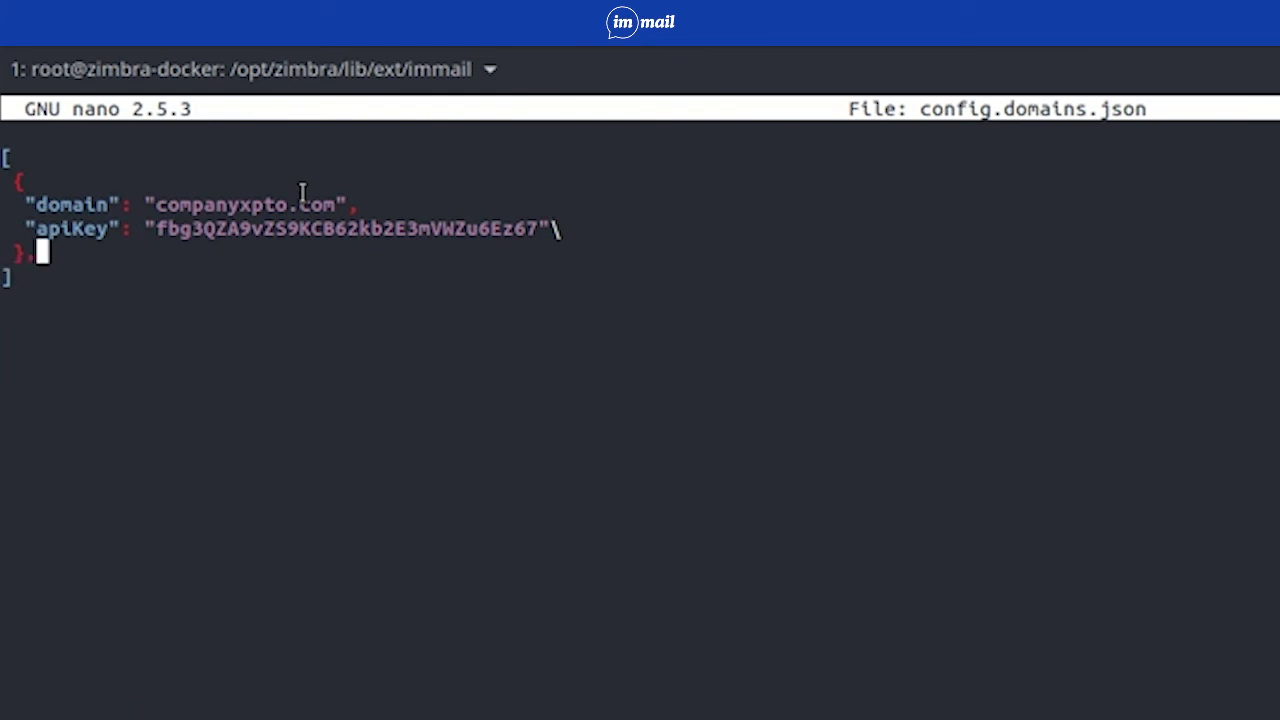
key("BackSpace")
key("Up")
key("Up")
key("End")
key("Left")
key("Left")
key("Left")
key("Left")
key("Left")
key("Left")
key("BackSpace")
key("BackSpace")
key("BackSpace")
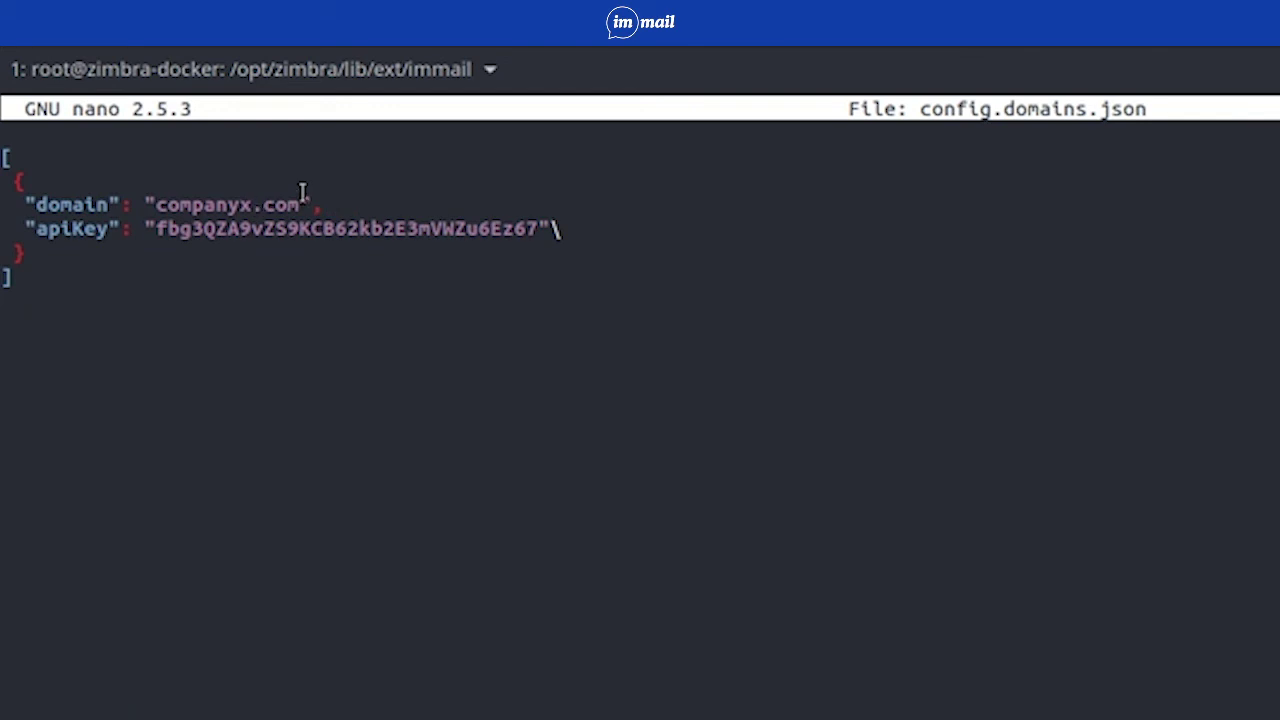
type("yx")
key("Down")
key("Right")
key("Up")
key("Left")
key("BackSpace")
type("z")
key("Right")
key("Down")
Replace the apiKey value with the newly generated imMail API key, save the file, and clear the terminal.
key("alt+Tab")
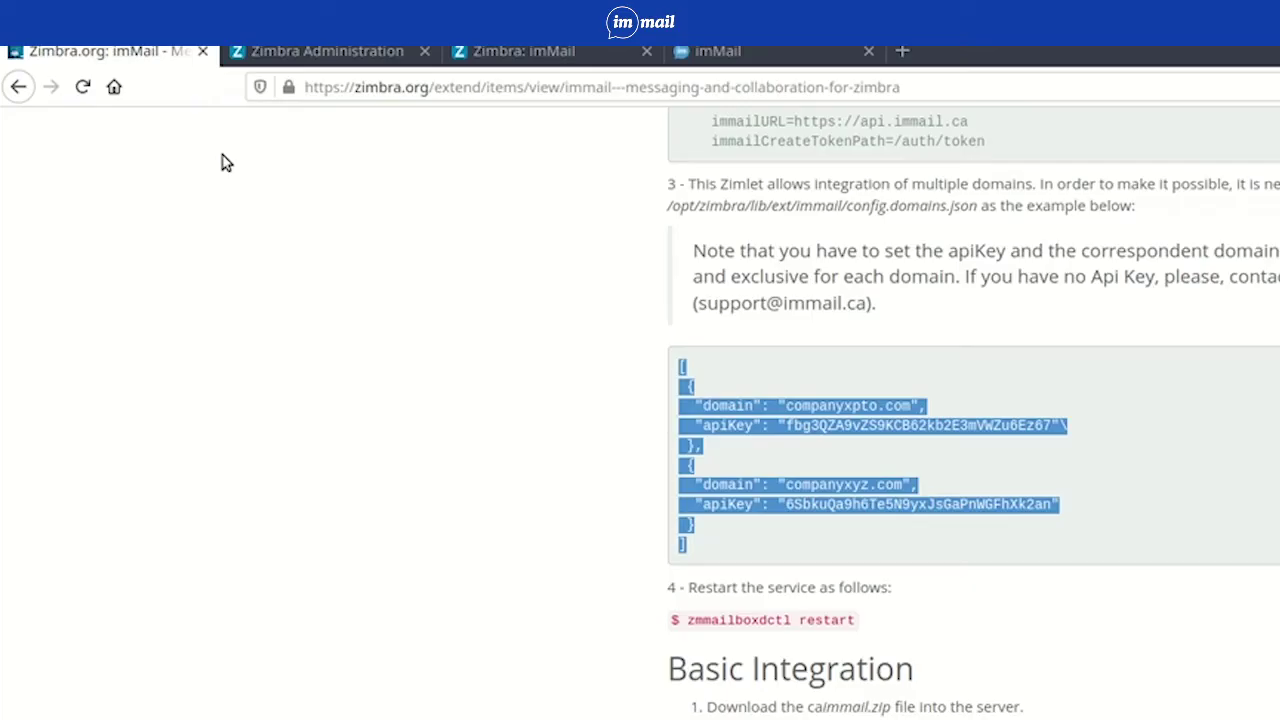
left_click(731, 53)
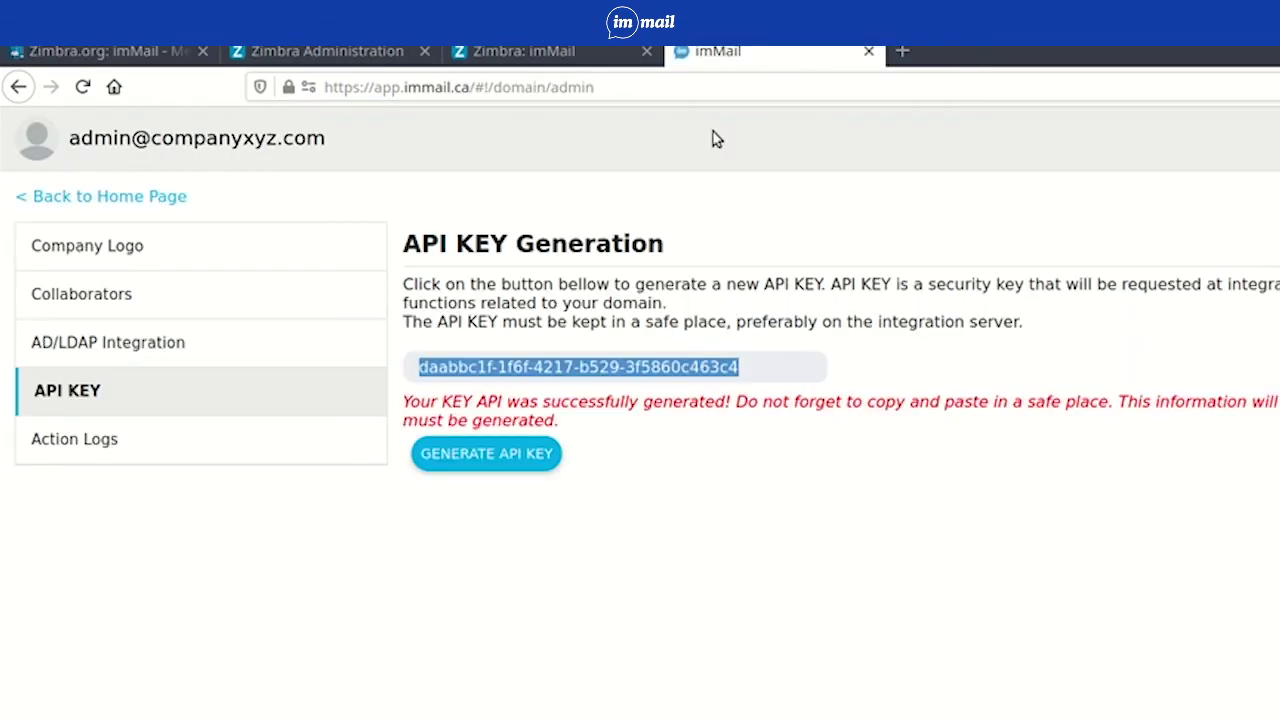
left_click(781, 355)
left_click_drag(420, 368, 817, 375)
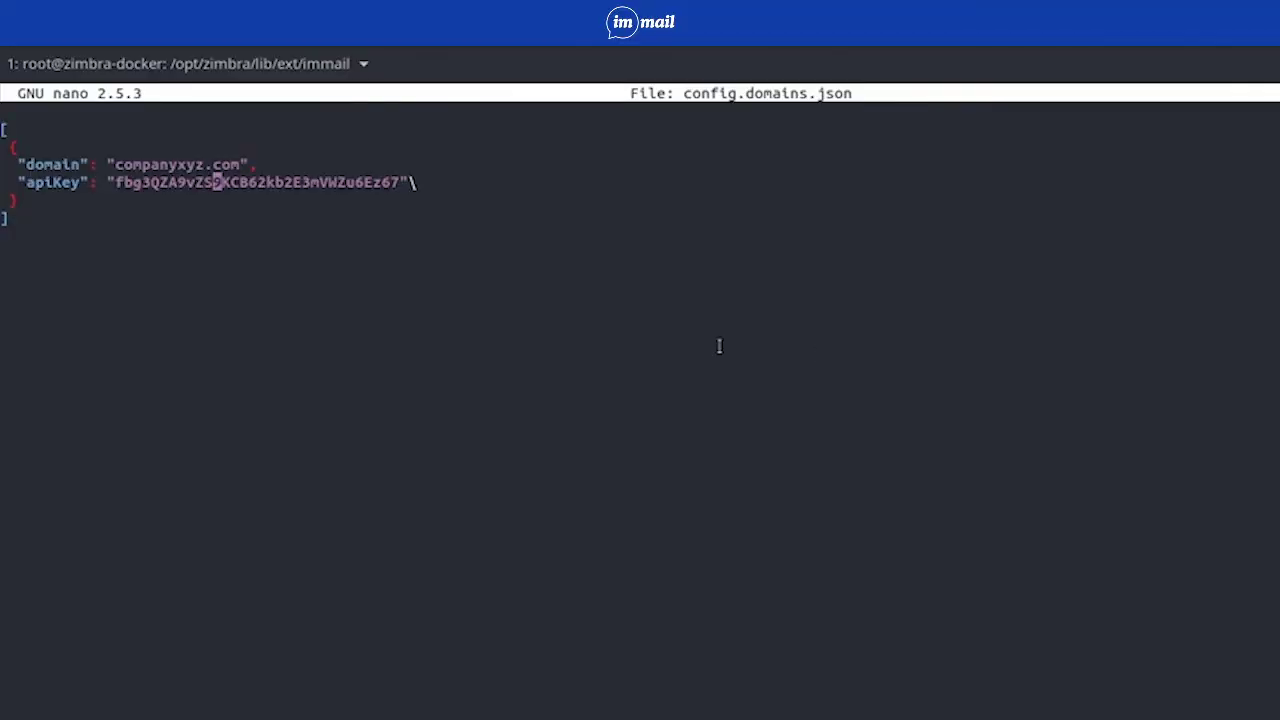
key("End")
key("Left")
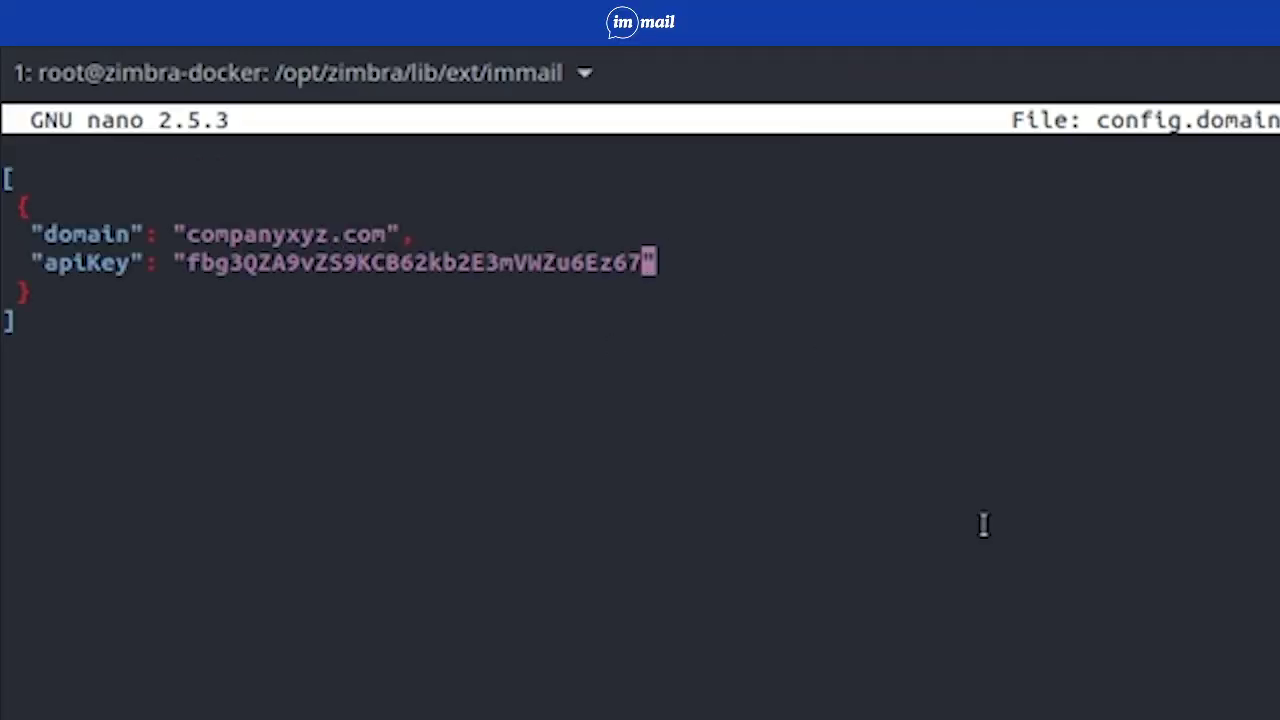
key("BackSpace")
key("BackSpace")
key("BackSpace")
key("BackSpace")
key("BackSpace")
key("BackSpace")
key("BackSpace")
key("BackSpace")
key("BackSpace")
key("BackSpace")
key("BackSpace")
key("BackSpace")
key("BackSpace")
key("BackSpace")
key("BackSpace")
key("BackSpace")
key("BackSpace")
key("BackSpace")
key("BackSpace")
key("BackSpace")
key("BackSpace")
key("BackSpace")
key("BackSpace")
key("BackSpace")
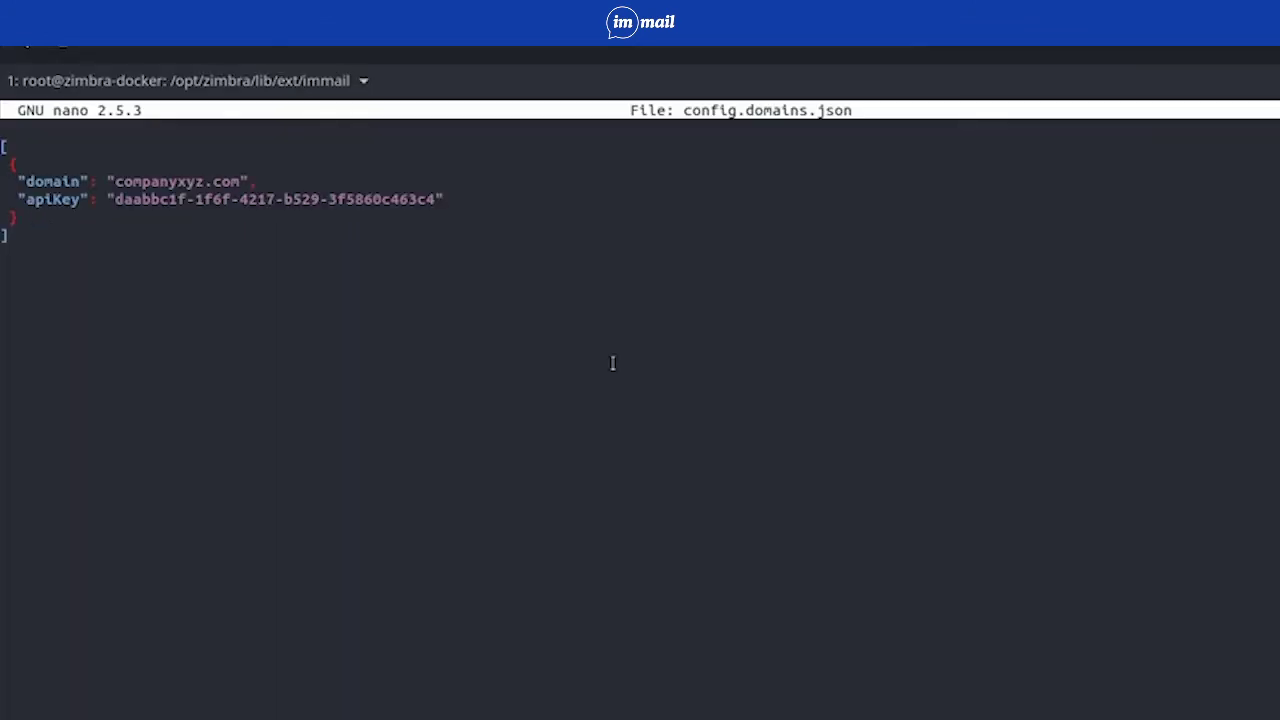
key("ctrl+x")
key("ctrl+l")
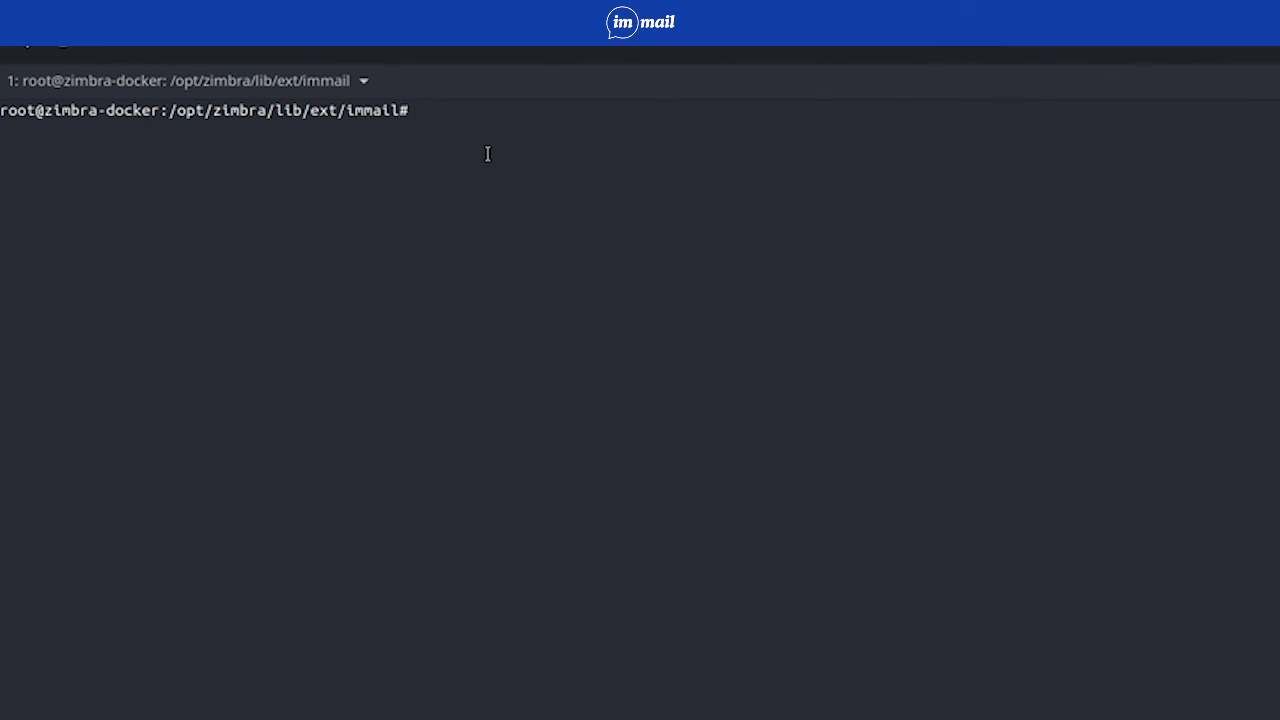
Become the zimbra user with su zimbra and run zmmailboxdctl restart.
type("su izmb")
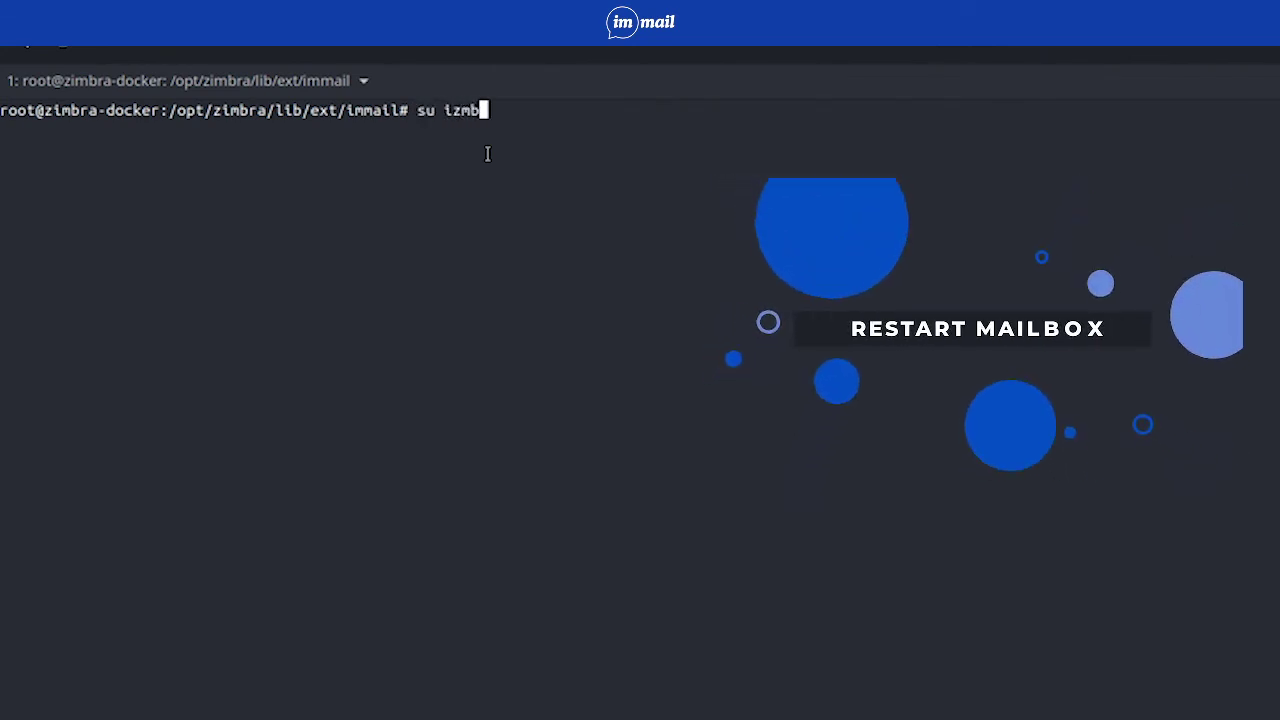
key("BackSpace")
key("BackSpace")
key("BackSpace")
key("BackSpace")
type("zimbra")
key("Return")
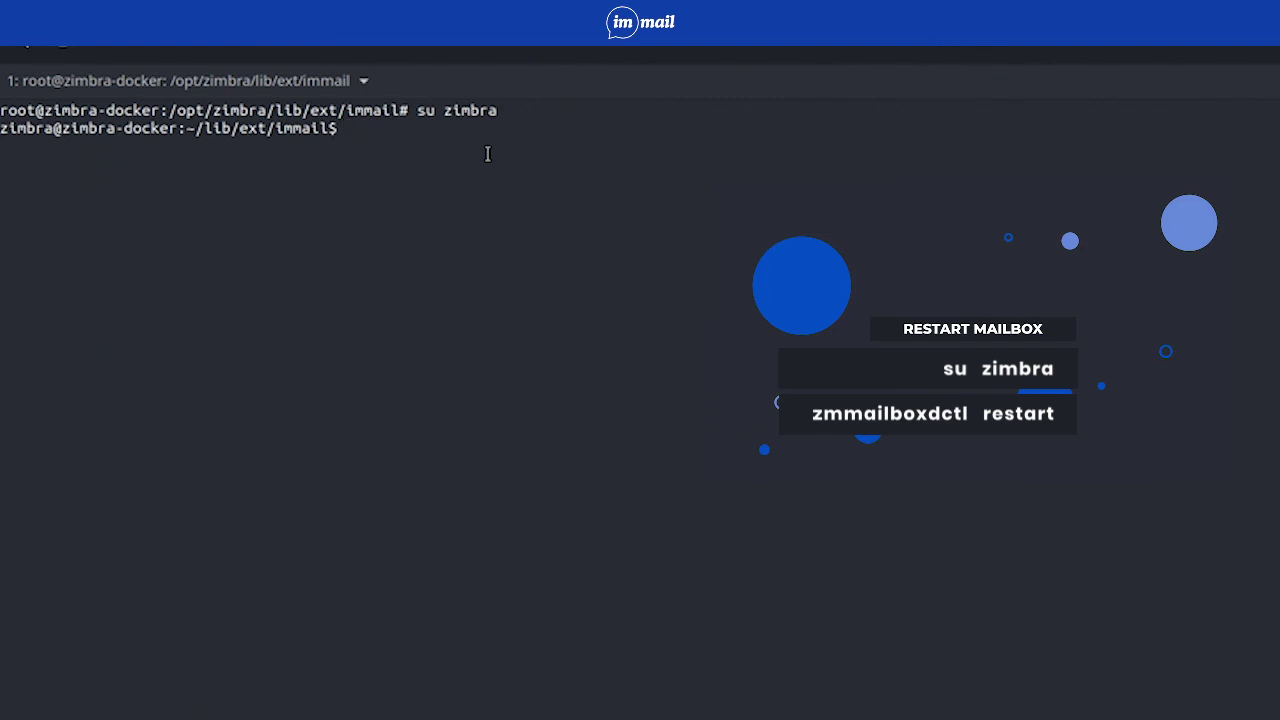
type("zmmailboxd")
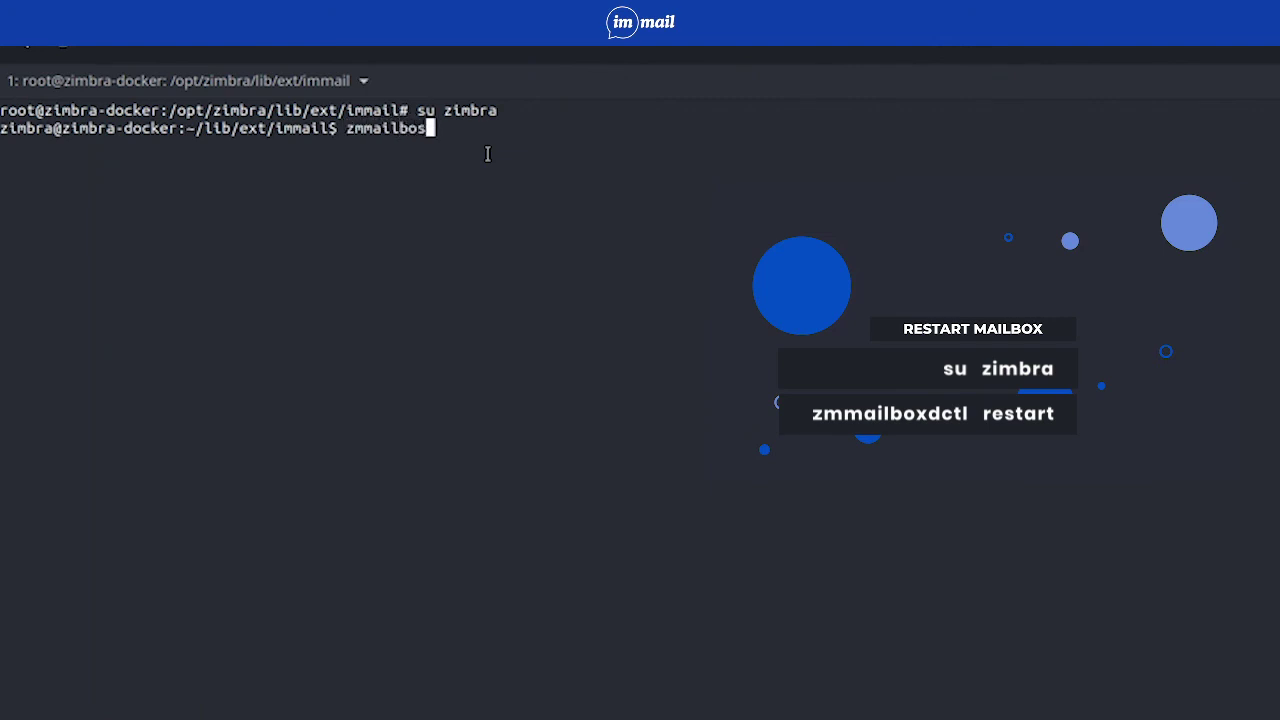
type("ctl restart")
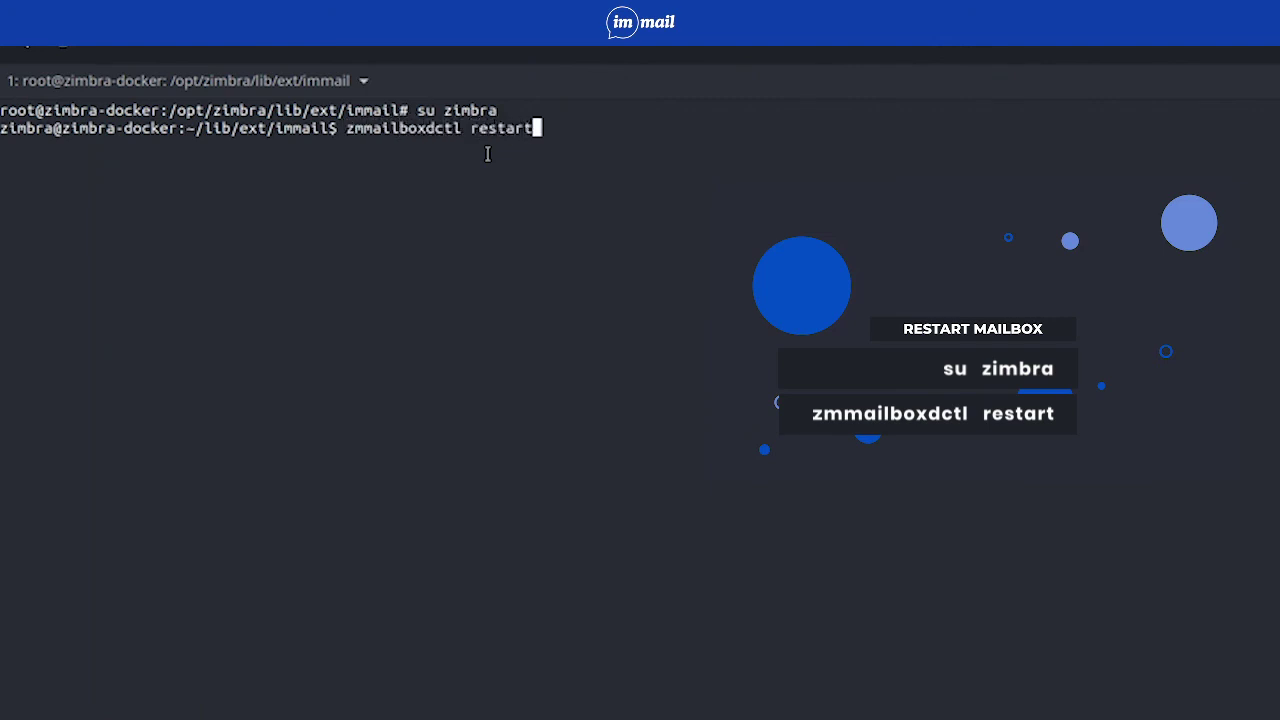
key("Return")
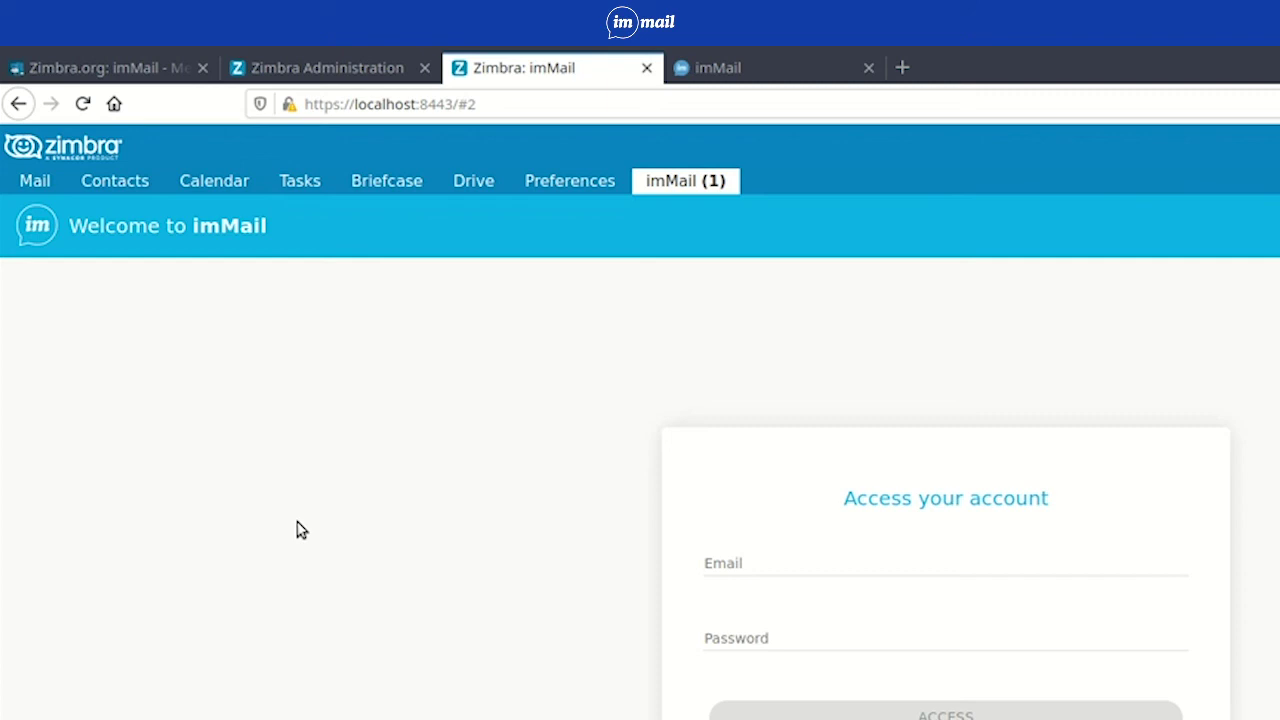
Refresh the webmail with F5 and confirm the imMail tab opens signed in as the domain admin.
key("F5")
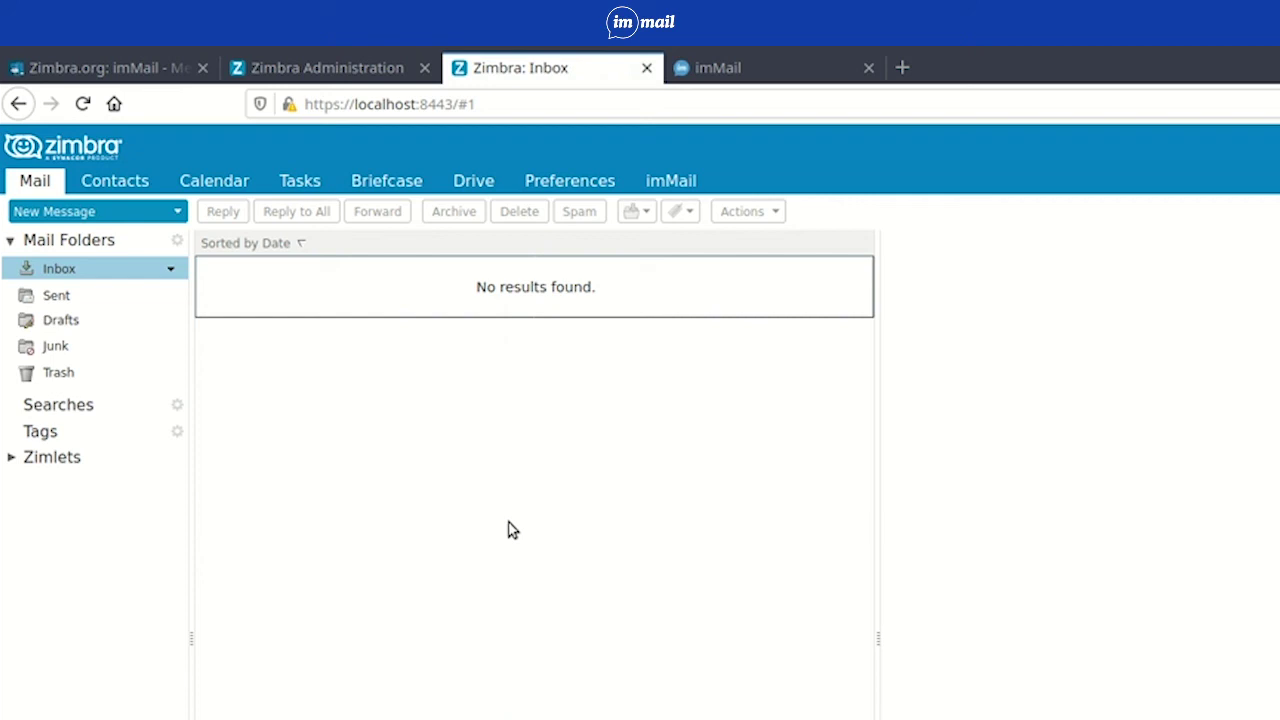
left_click(675, 191)
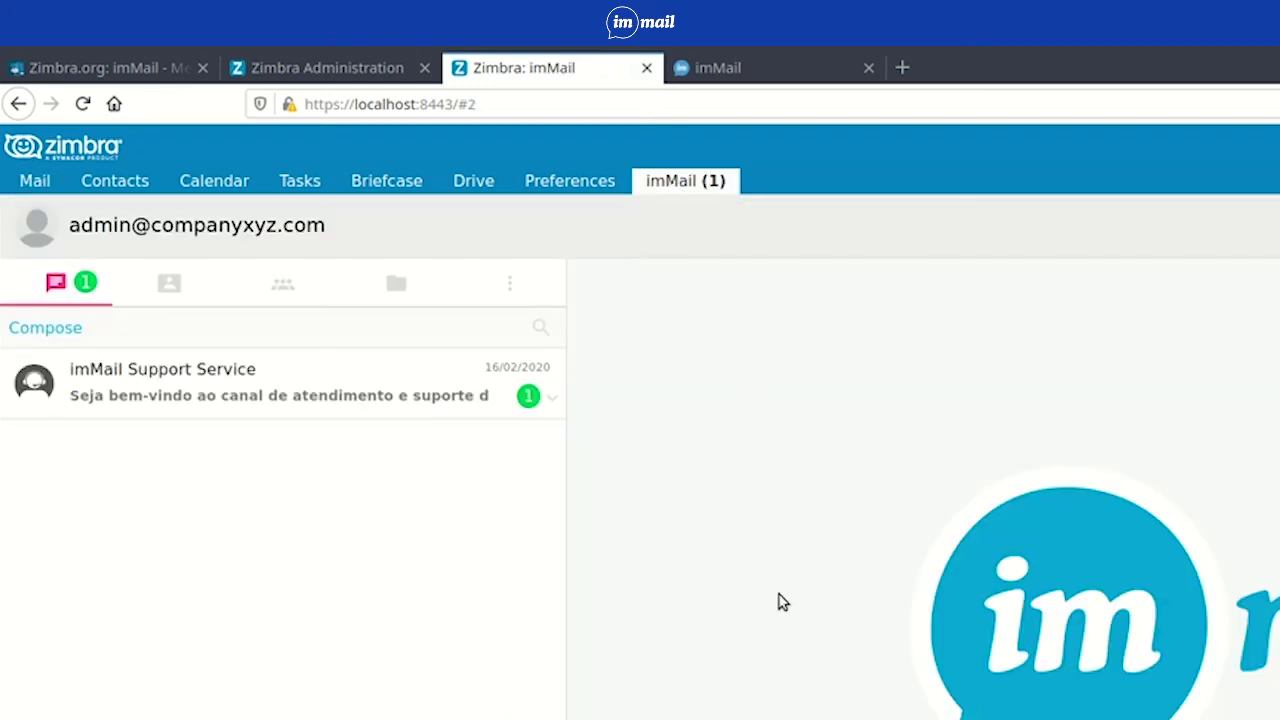